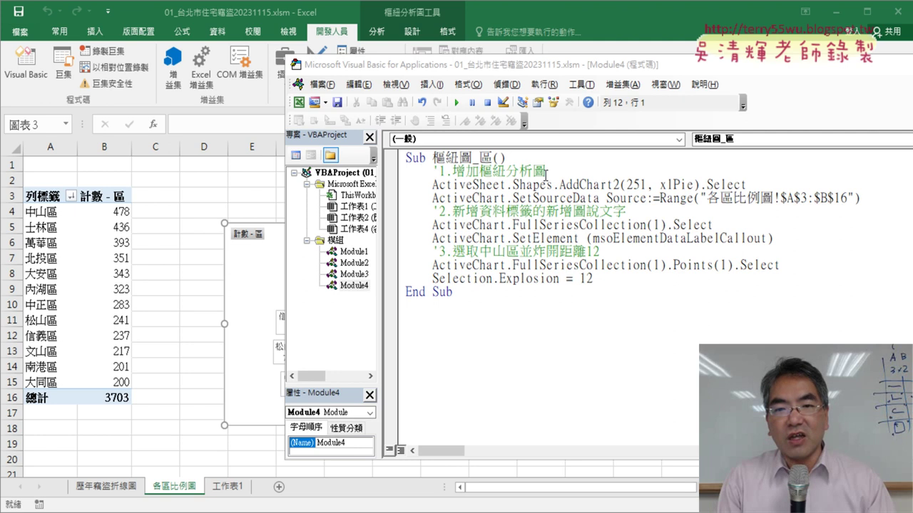
Highlight the macro's comment, AddChart2(251, xlPie) and its source range 各區比例圖!$A$3:$B$16 to explain them
{"action": "left_click_drag", "start_coordinate": [546, 172], "coordinate": [444, 171]}
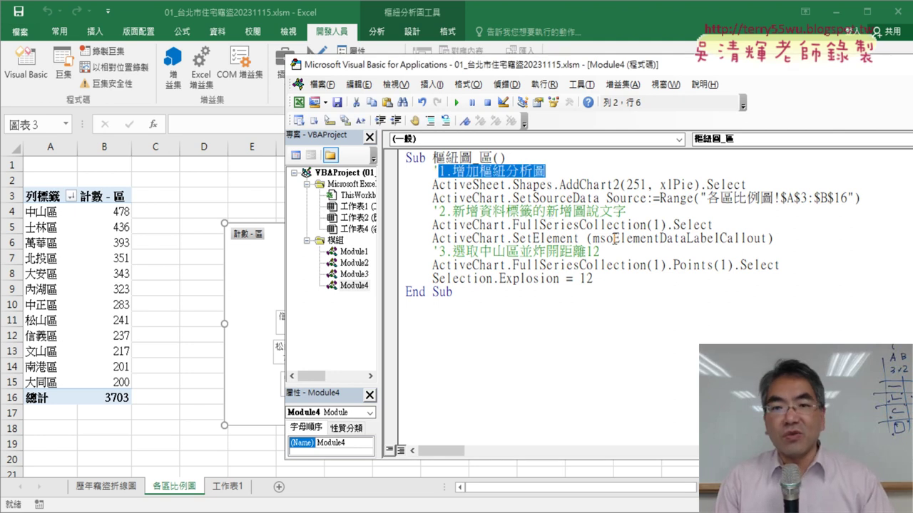
{"action": "left_click", "coordinate": [488, 173]}
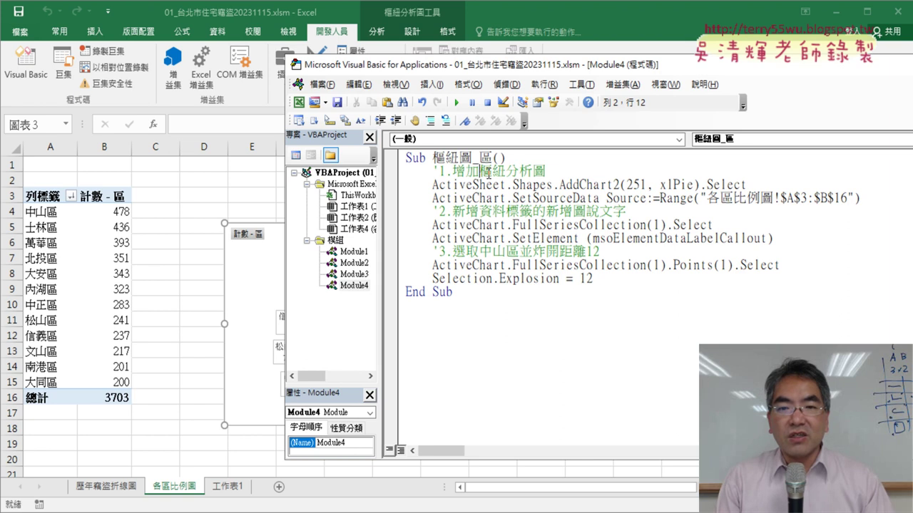
{"action": "left_click_drag", "start_coordinate": [477, 171], "coordinate": [547, 171]}
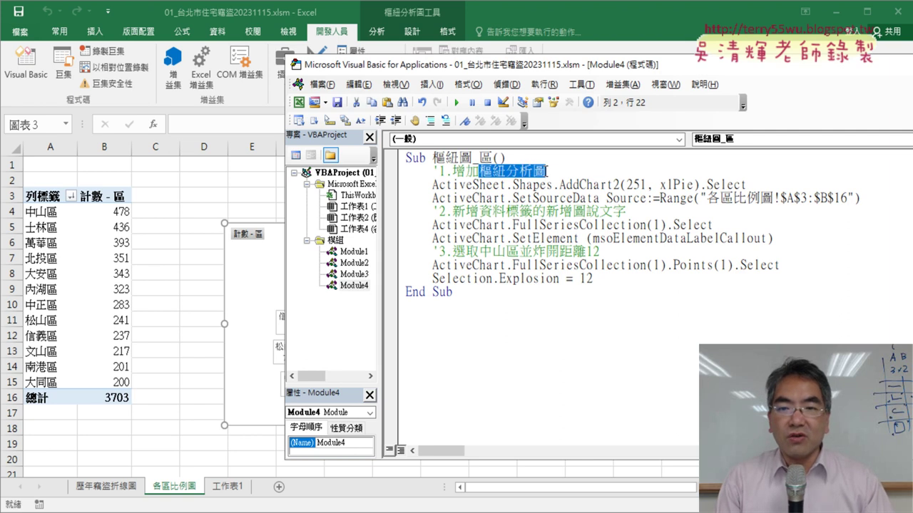
{"action": "left_click_drag", "start_coordinate": [559, 186], "coordinate": [608, 185]}
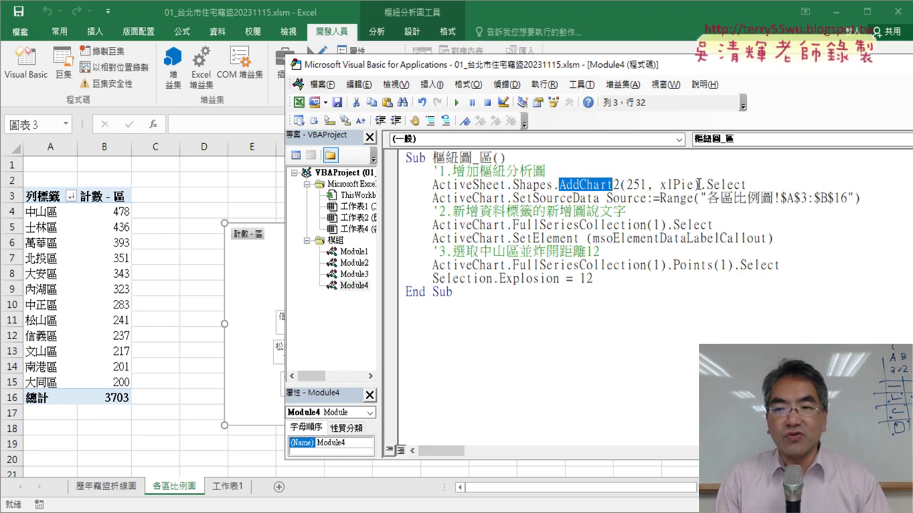
{"action": "left_click_drag", "start_coordinate": [698, 184], "coordinate": [561, 184]}
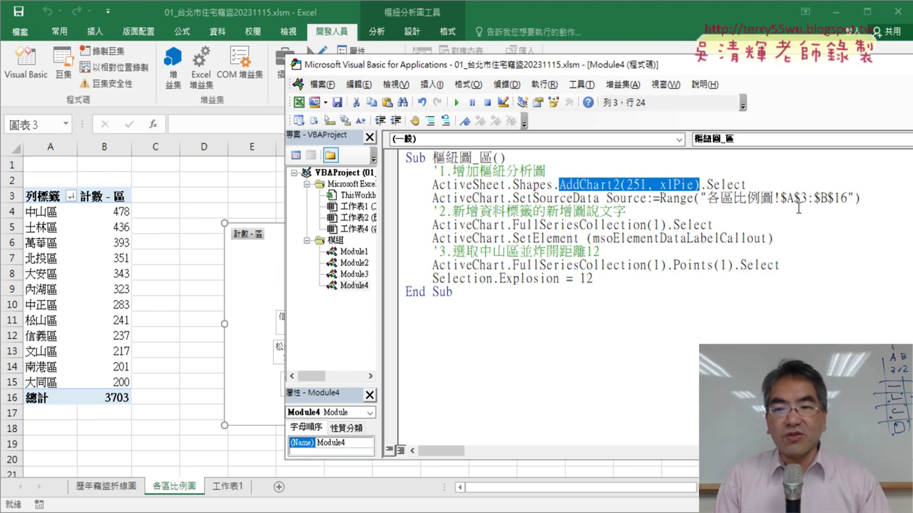
{"action": "double_click", "coordinate": [607, 199]}
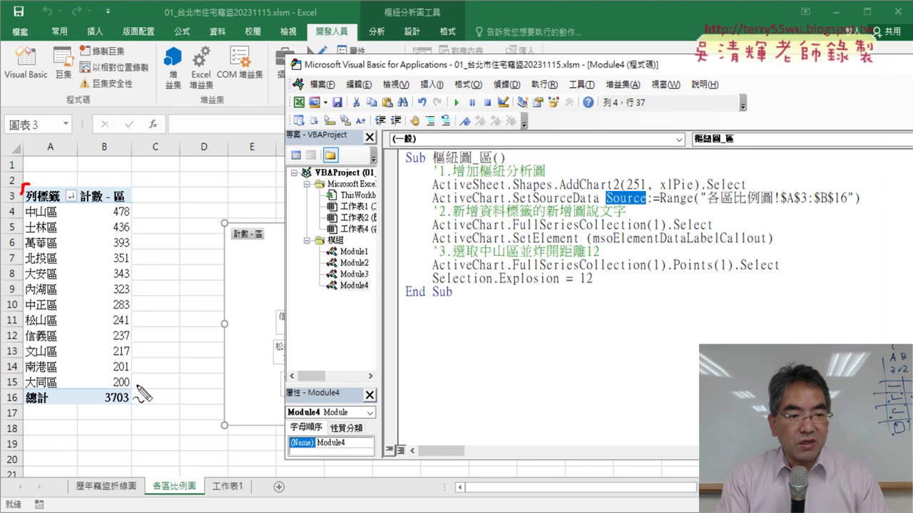
{"action": "mouse_move", "coordinate": [133, 390]}
{"action": "left_mouse_down"}
{"action": "mouse_move", "coordinate": [135, 403]}
{"action": "mouse_move", "coordinate": [117, 404]}
{"action": "left_mouse_up"}
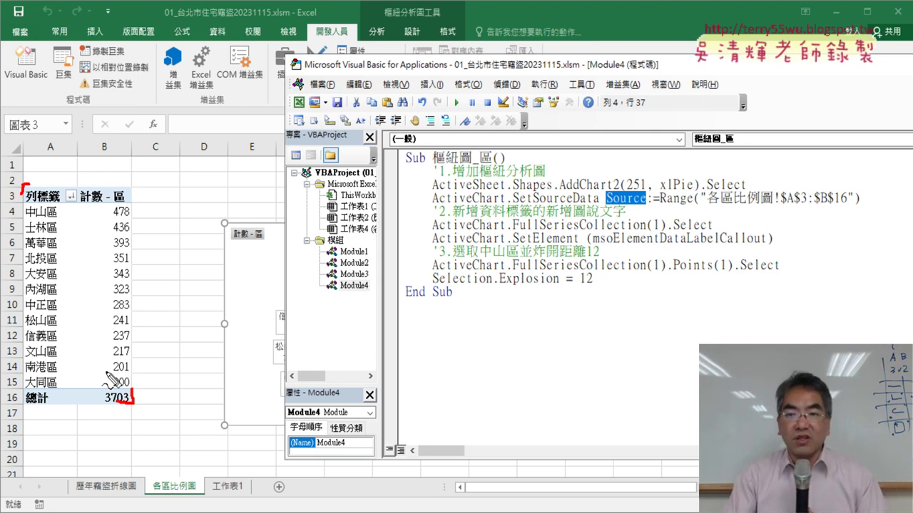
{"action": "left_click_drag", "start_coordinate": [663, 205], "coordinate": [840, 214]}
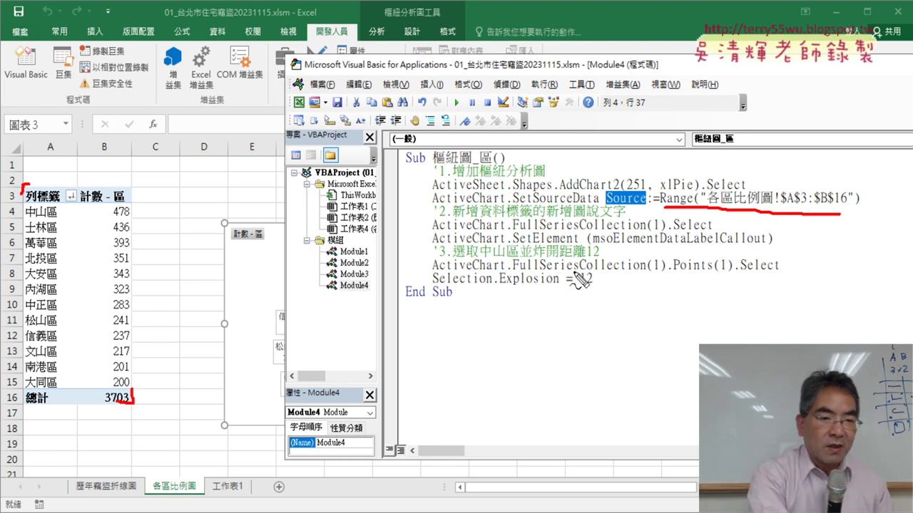
{"action": "key", "text": "Escape"}
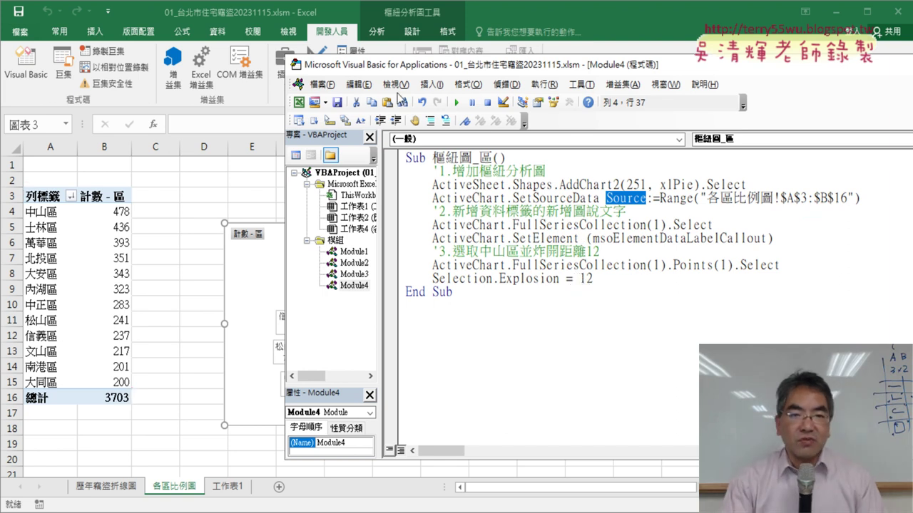
Delete the existing pie chart from the worksheet
{"action": "left_click_drag", "start_coordinate": [450, 67], "coordinate": [584, 60]}
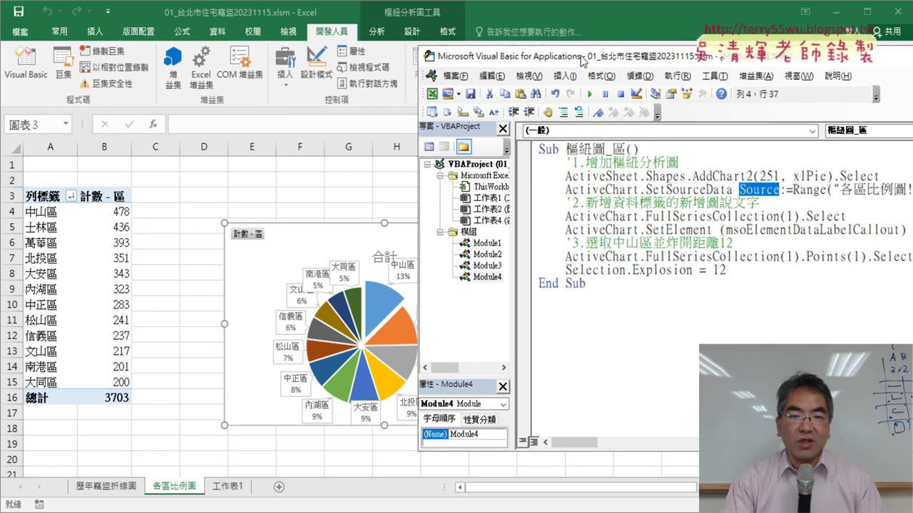
{"action": "left_click", "coordinate": [304, 236]}
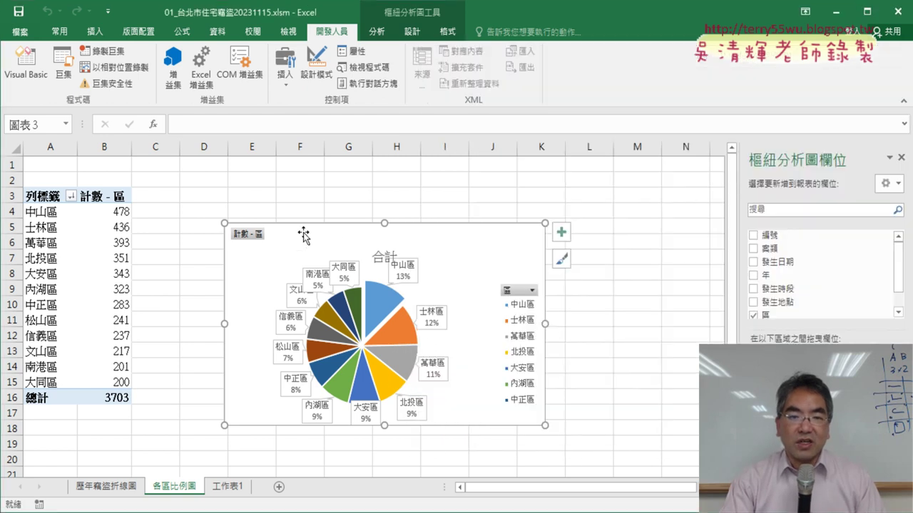
{"action": "key", "text": "Delete"}
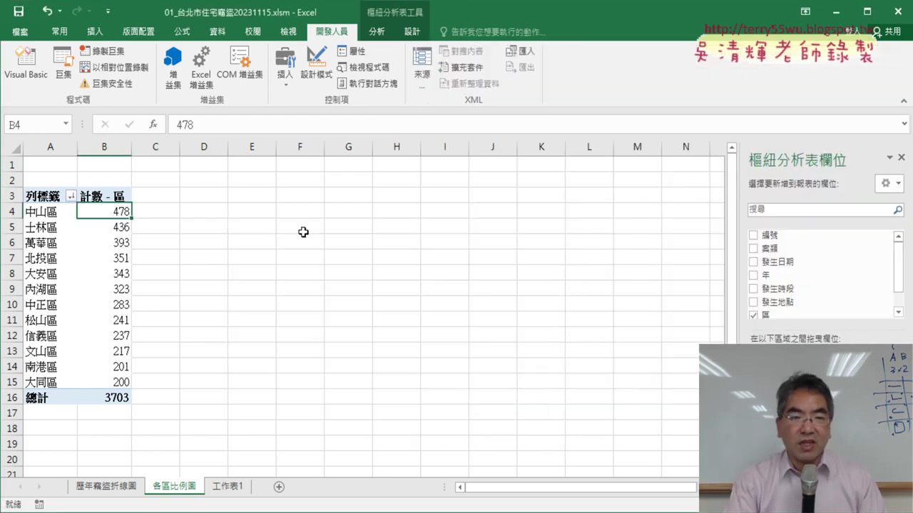
Run the macro to recreate the pie chart, check the Debug menu, and select the new chart
{"action": "left_click", "coordinate": [25, 60]}
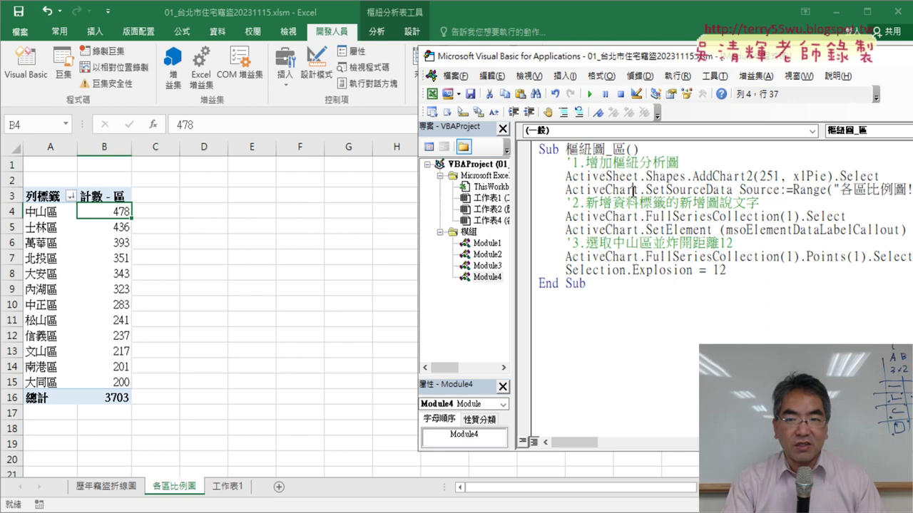
{"action": "left_click", "coordinate": [591, 95]}
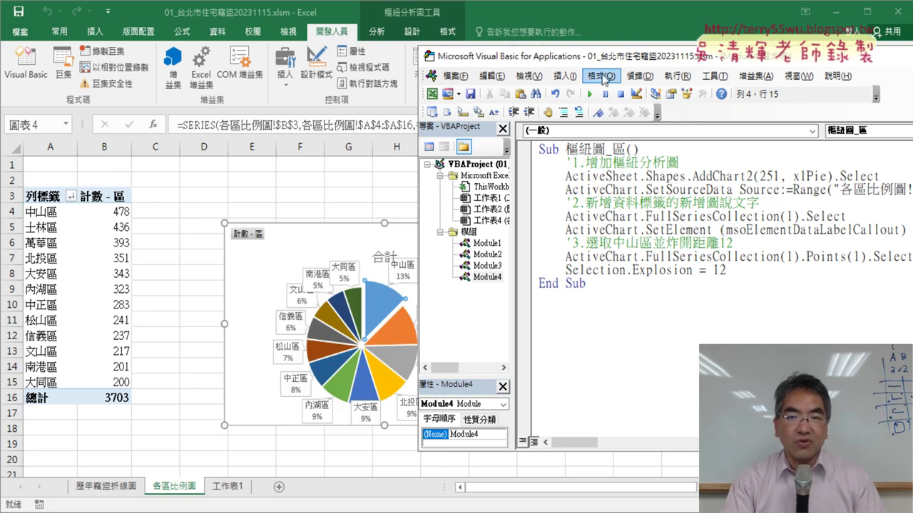
{"action": "left_click_drag", "start_coordinate": [673, 62], "coordinate": [683, 62]}
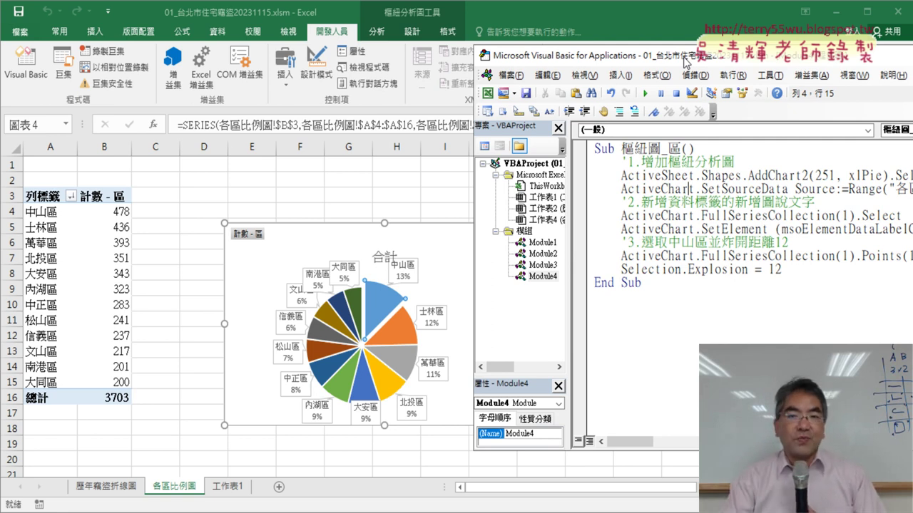
{"action": "left_click", "coordinate": [709, 77]}
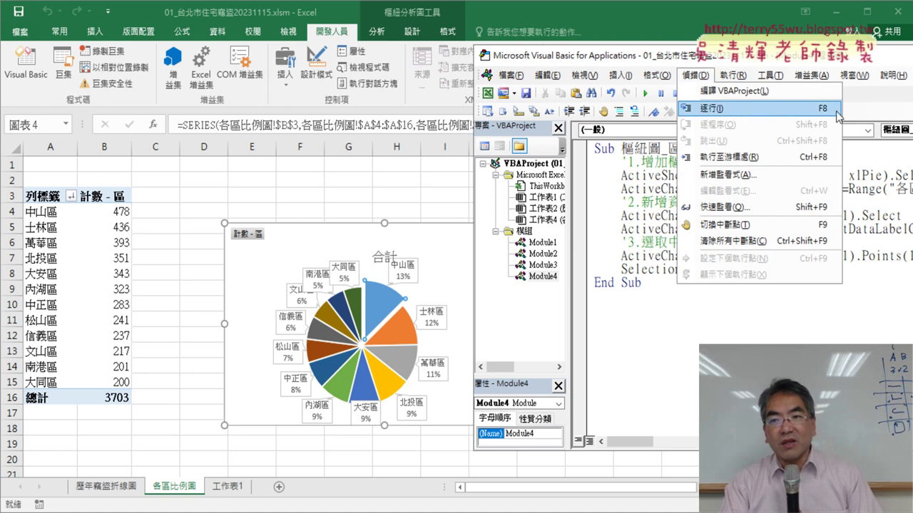
{"action": "left_click", "coordinate": [423, 234]}
Delete the new chart, then F8-step through AddChart2 and SetSourceData to draw a plain 合計 pie
{"action": "key", "text": "Delete"}
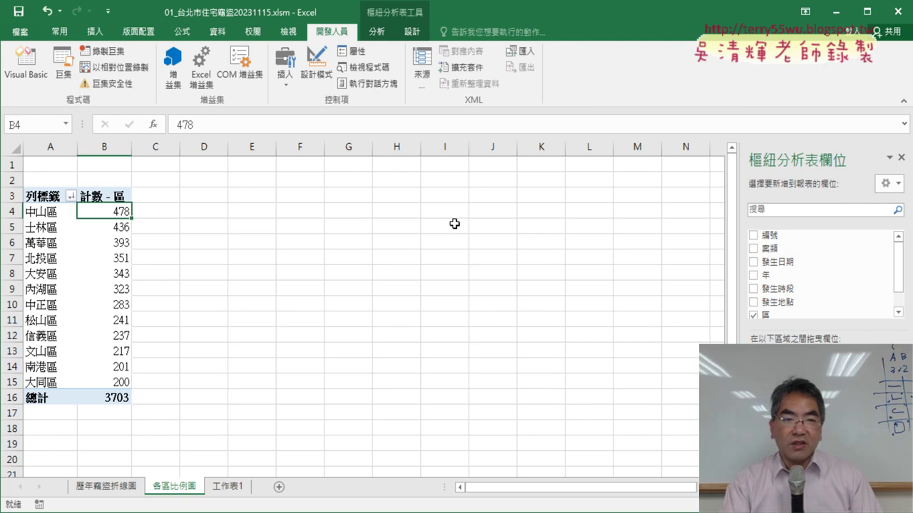
{"action": "left_click", "coordinate": [40, 77]}
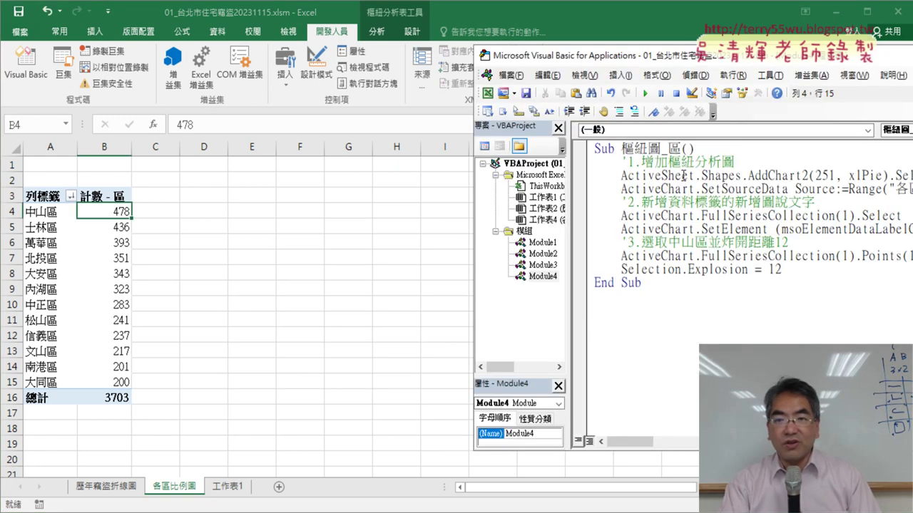
{"action": "left_click", "coordinate": [694, 188]}
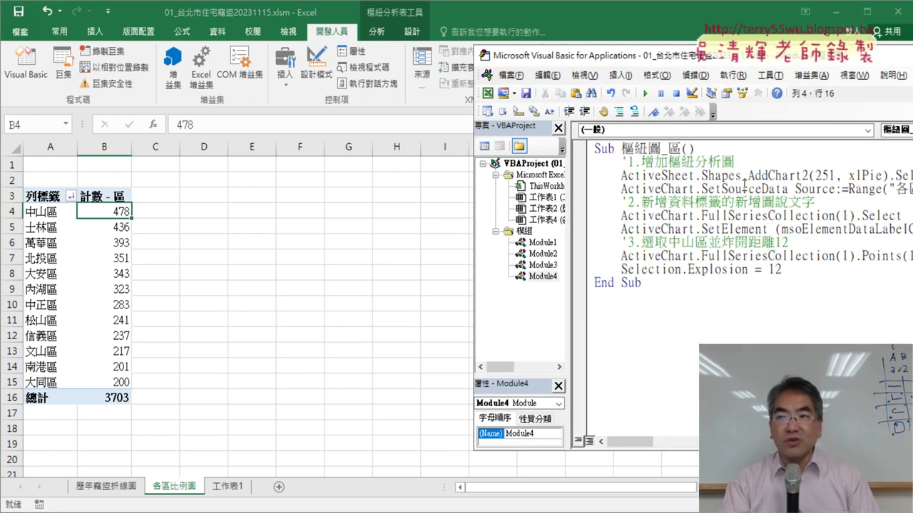
{"action": "left_click", "coordinate": [736, 174]}
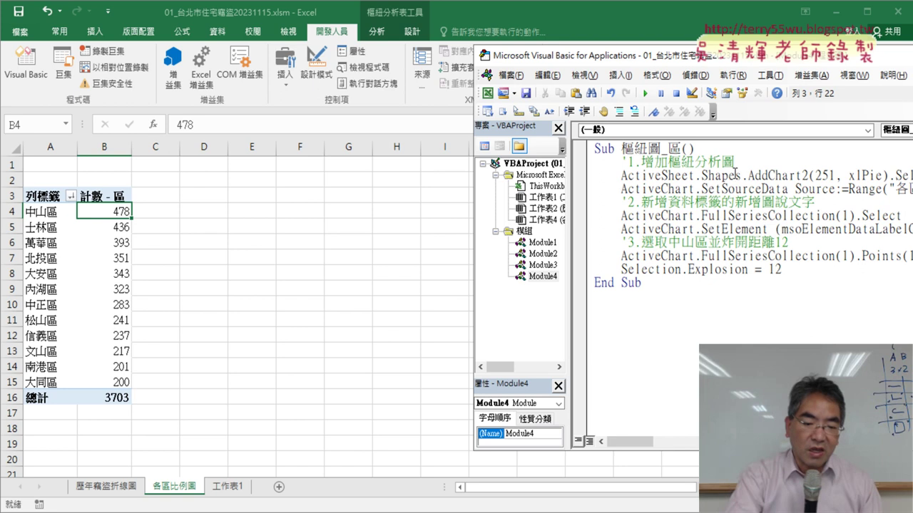
{"action": "key", "text": "F8"}
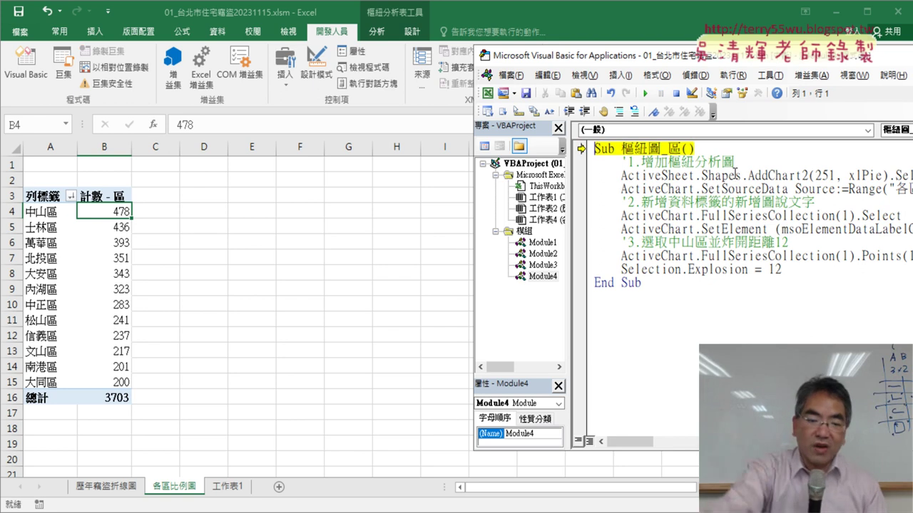
{"action": "key", "text": "F8"}
{"action": "key", "text": "F8"}
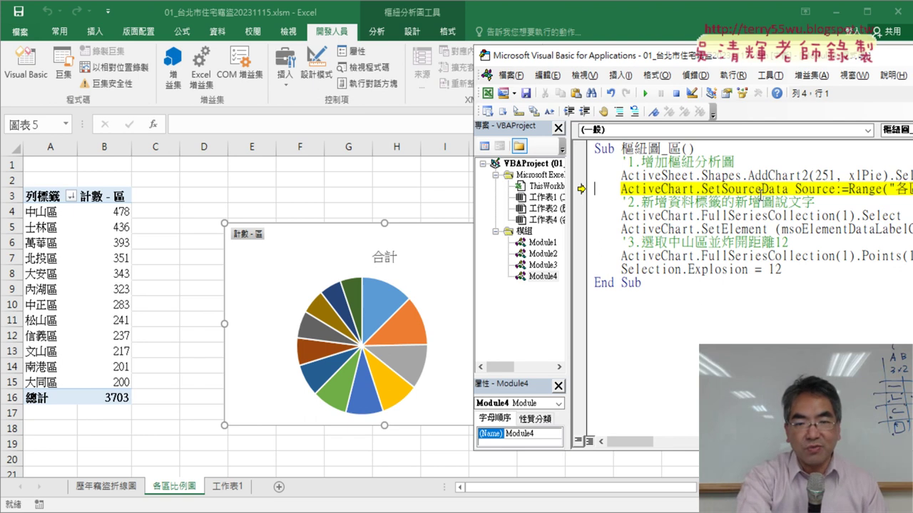
{"action": "key", "text": "F8"}
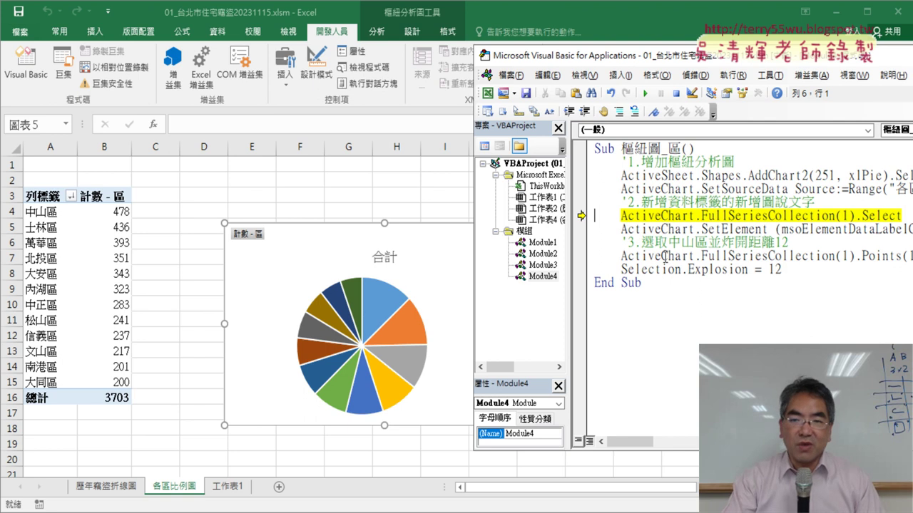
Execute the series-selection line and highlight FullSeriesCollection(1) to explain it
{"action": "key", "text": "F8"}
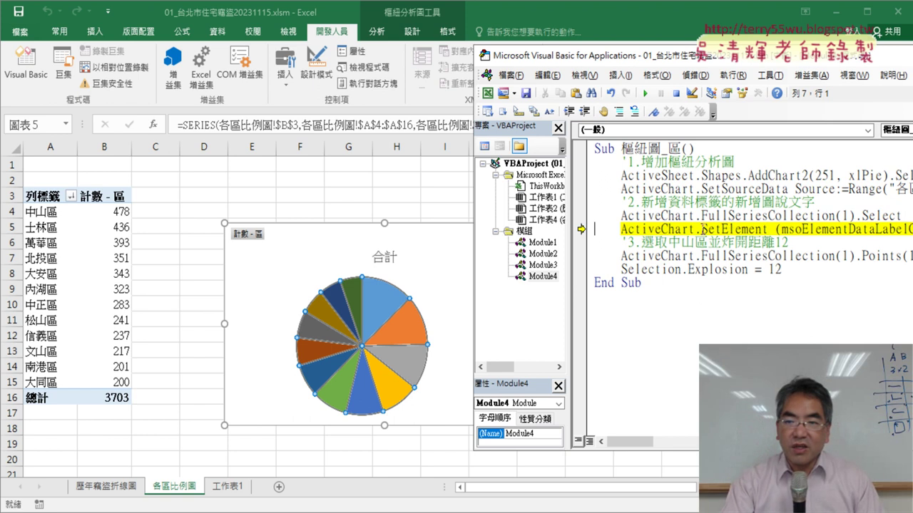
{"action": "left_click_drag", "start_coordinate": [623, 215], "coordinate": [861, 215]}
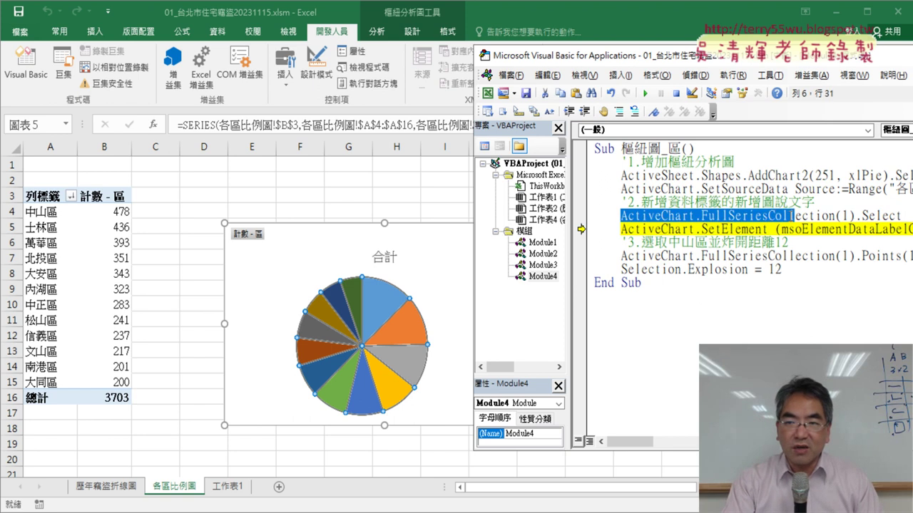
{"action": "left_click", "coordinate": [862, 216]}
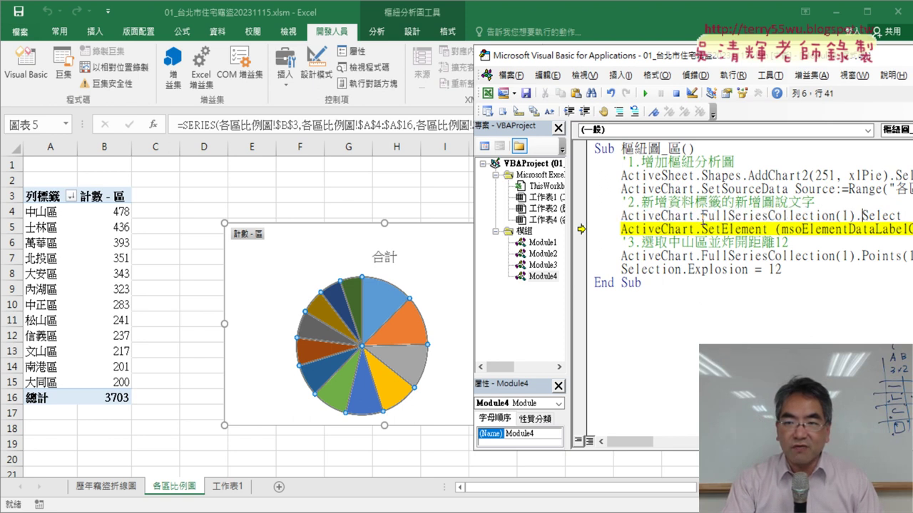
{"action": "left_click_drag", "start_coordinate": [702, 215], "coordinate": [852, 216]}
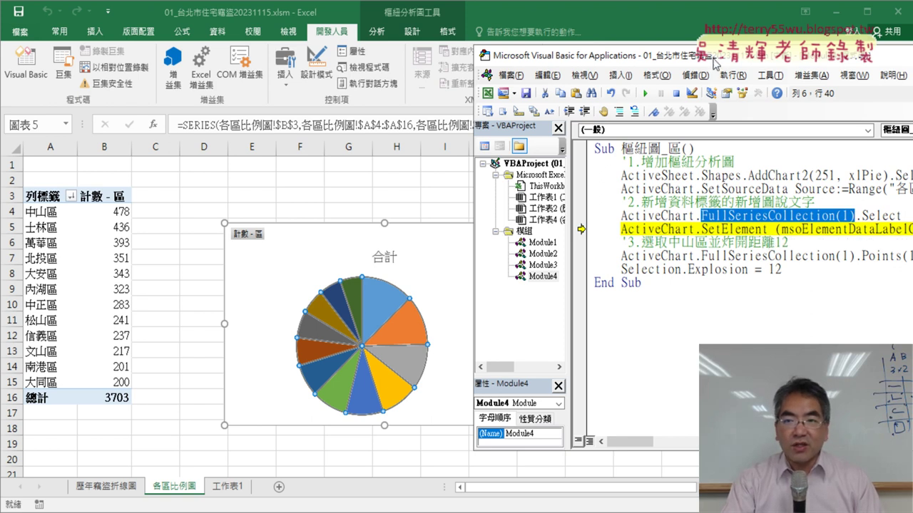
Move the editor aside and execute the SetElement line, adding callout labels like 中山區 13%
{"action": "left_click_drag", "start_coordinate": [717, 57], "coordinate": [569, 49]}
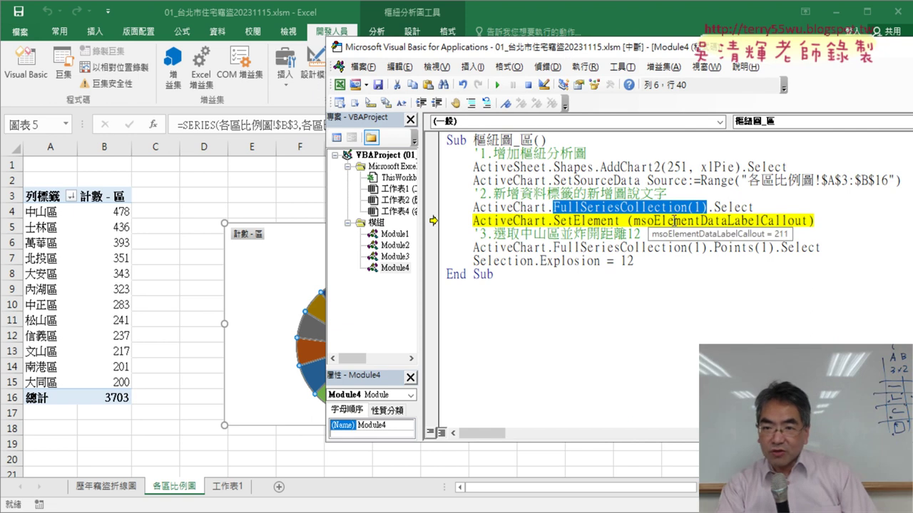
{"action": "mouse_move", "coordinate": [742, 221]}
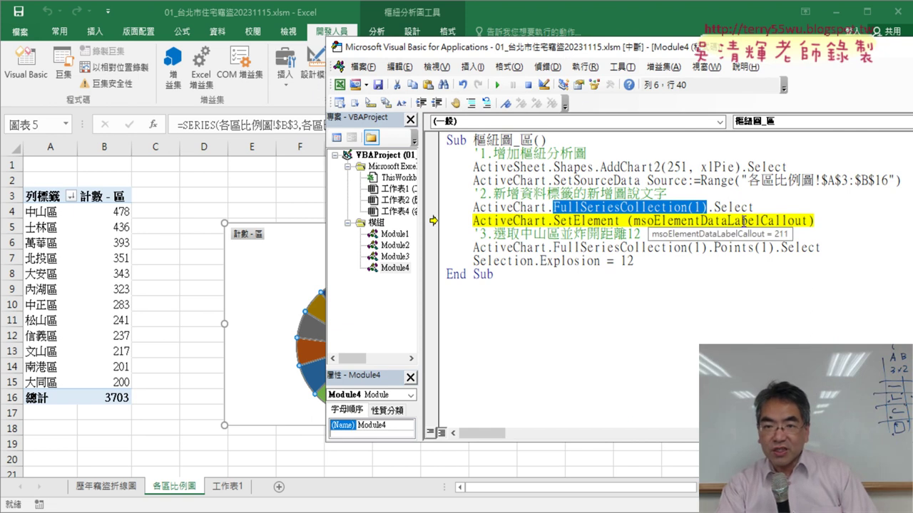
{"action": "mouse_move", "coordinate": [589, 54]}
{"action": "left_mouse_down"}
{"action": "mouse_move", "coordinate": [741, 69]}
{"action": "mouse_move", "coordinate": [752, 58]}
{"action": "left_mouse_up"}
{"action": "left_click", "coordinate": [754, 214]}
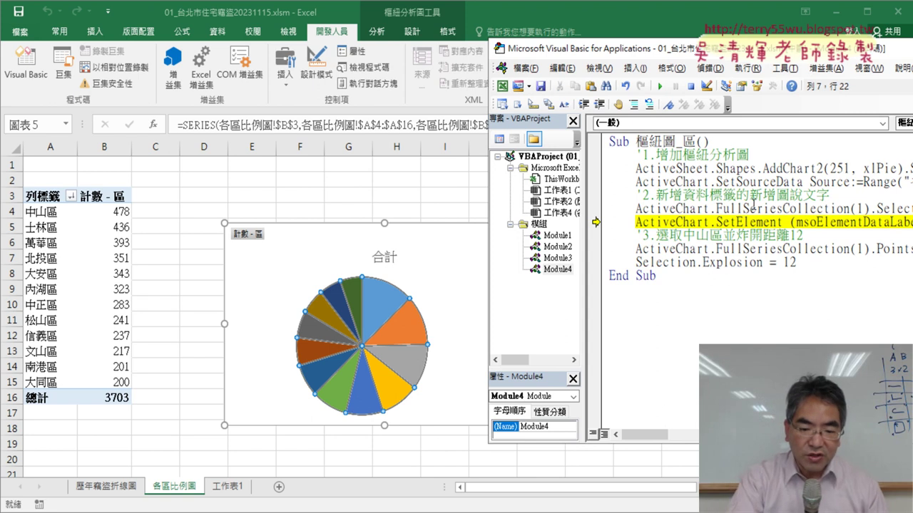
{"action": "key", "text": "F8"}
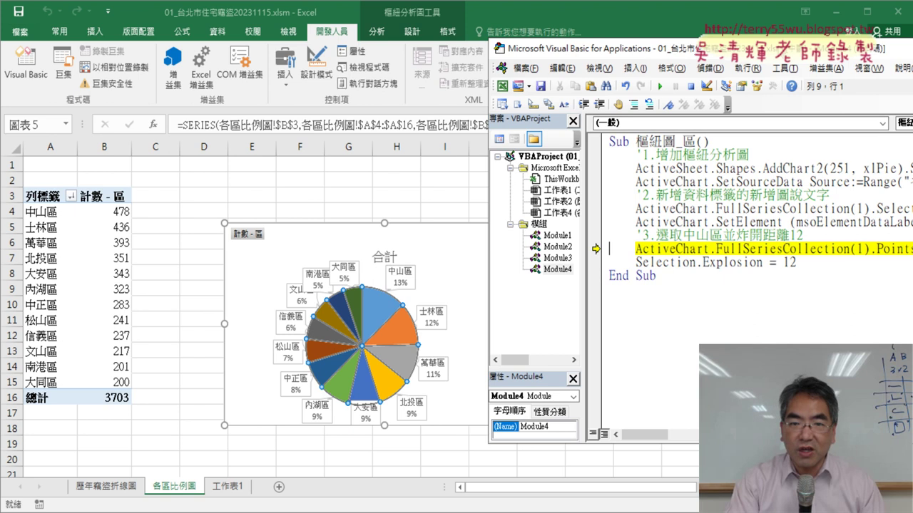
Step through Points(1).Select and Selection.Explosion = 12, pulling the 中山區 slice out
{"action": "left_click_drag", "start_coordinate": [606, 49], "coordinate": [527, 49]}
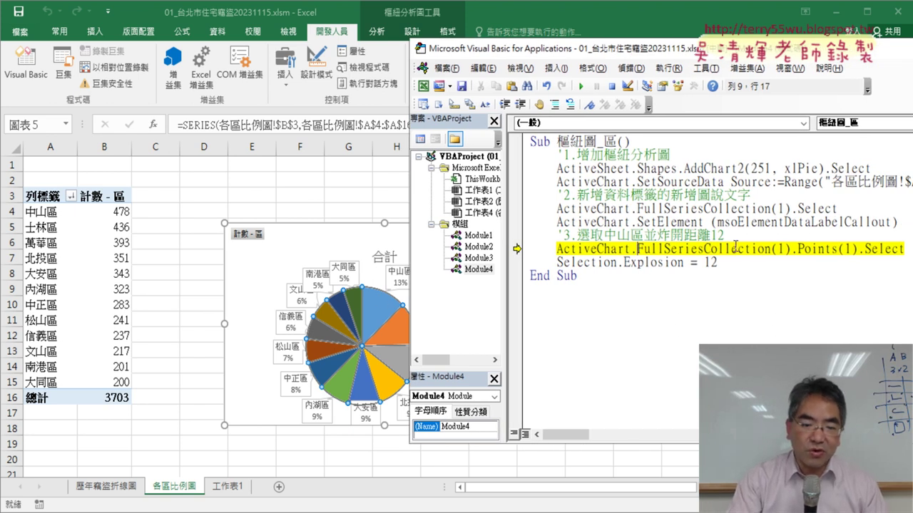
{"action": "key", "text": "F8"}
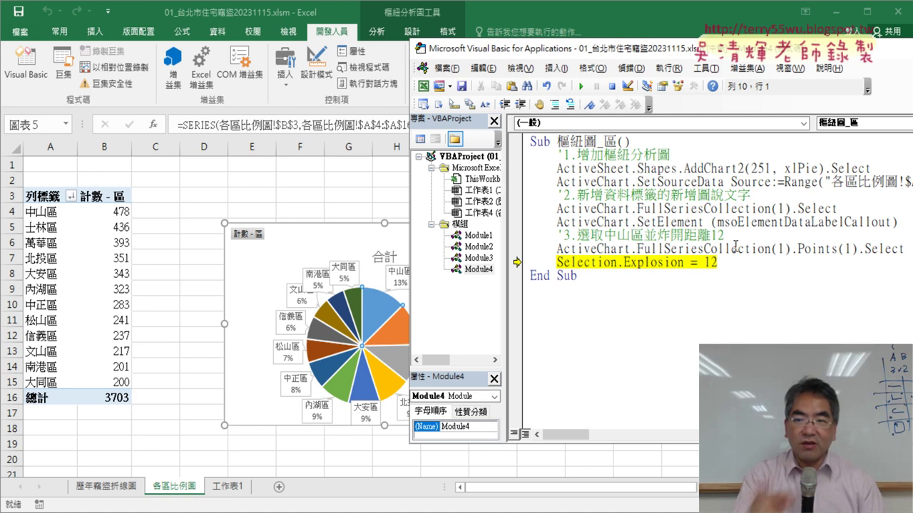
{"action": "left_click", "coordinate": [792, 248]}
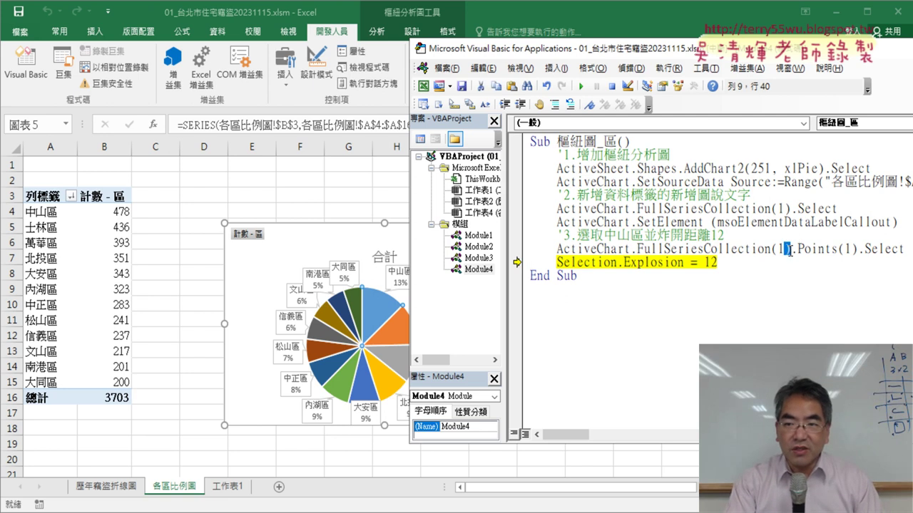
{"action": "left_click_drag", "start_coordinate": [792, 249], "coordinate": [906, 249]}
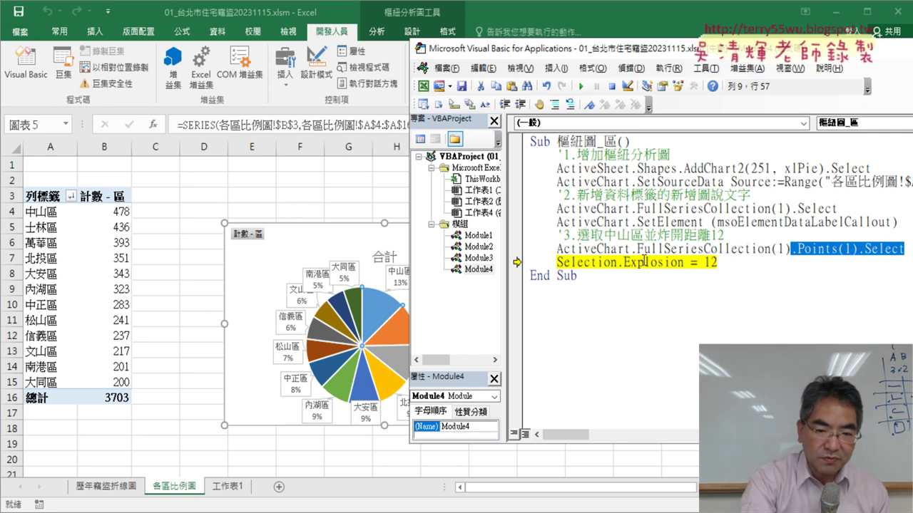
{"action": "key", "text": "F8"}
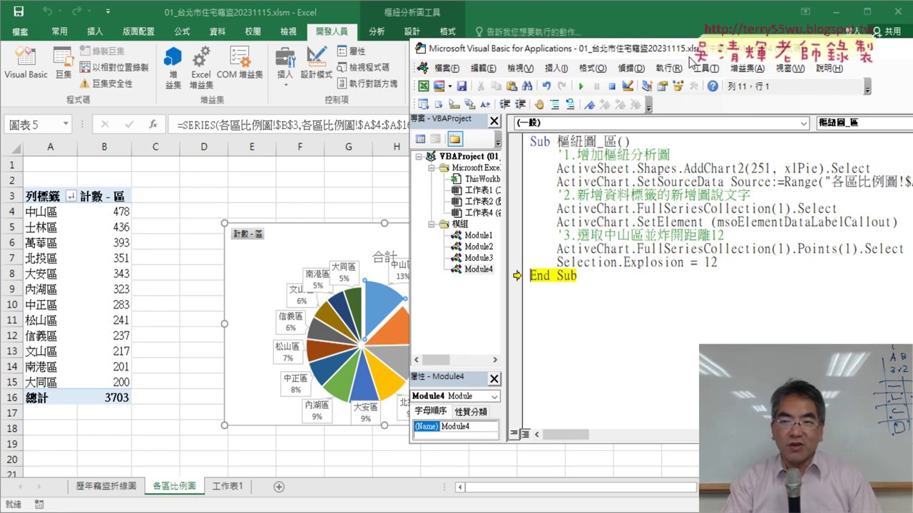
{"action": "left_click_drag", "start_coordinate": [689, 49], "coordinate": [539, 46]}
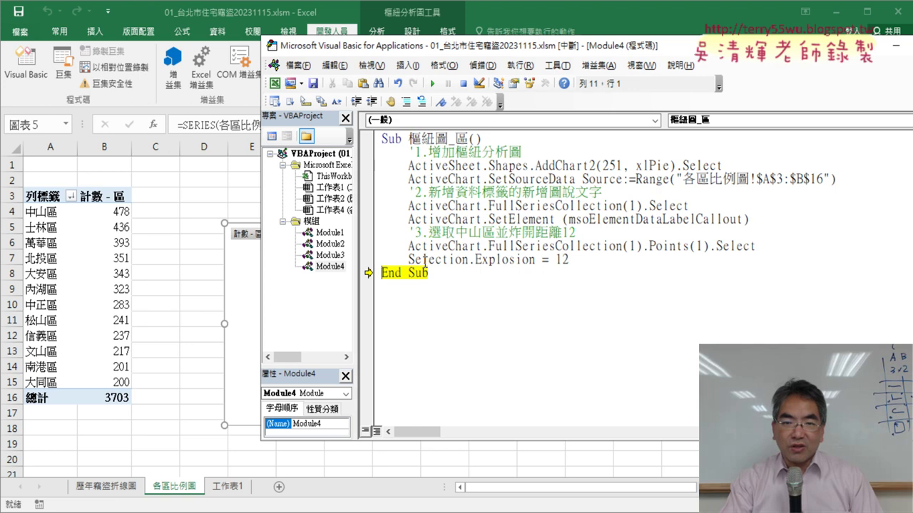
Remove '.Select' and 'Selection' so the line reads FullSeriesCollection(1).Points(1).Explosion = 12
{"action": "left_click_drag", "start_coordinate": [709, 247], "coordinate": [470, 260]}
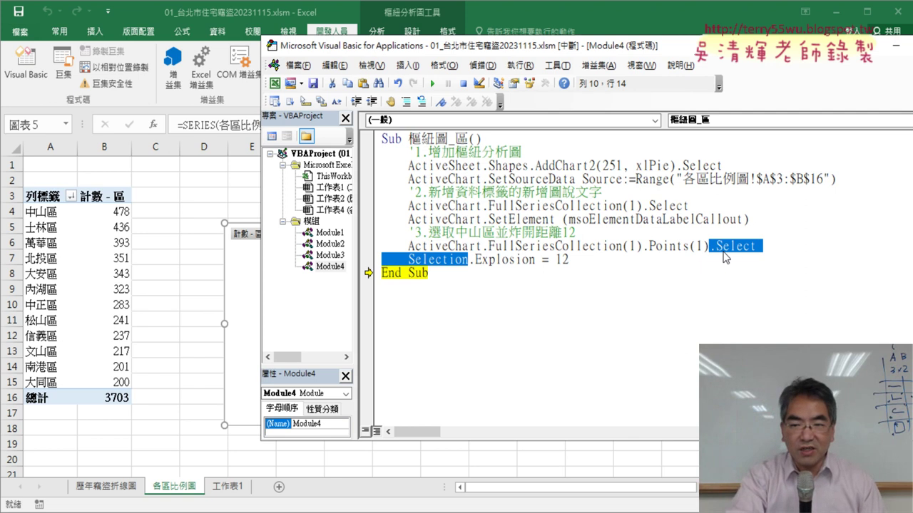
{"action": "key", "text": "Delete"}
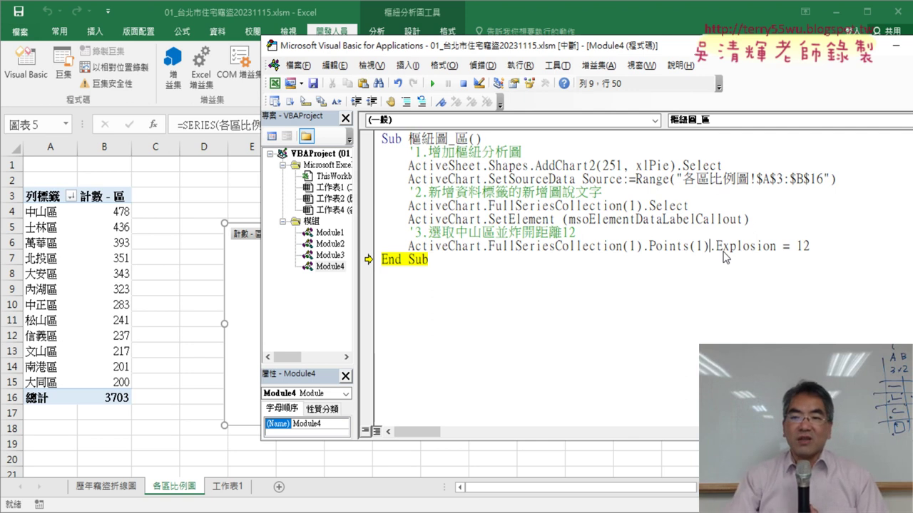
{"action": "key", "text": "shift+Left"}
{"action": "key", "text": "shift+Left"}
{"action": "key", "text": "shift+Left"}
{"action": "key", "text": "shift+Left"}
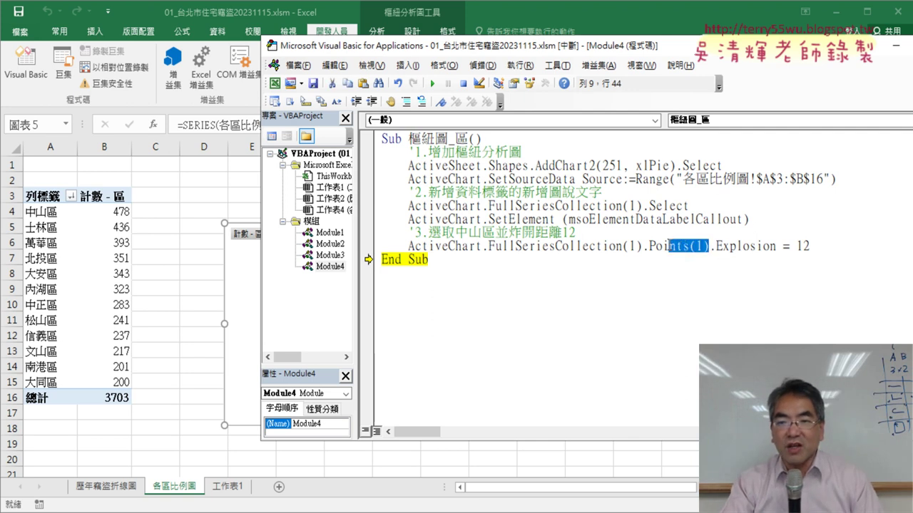
{"action": "key", "text": "shift+Left"}
{"action": "key", "text": "shift+Left"}
{"action": "key", "text": "shift+Left"}
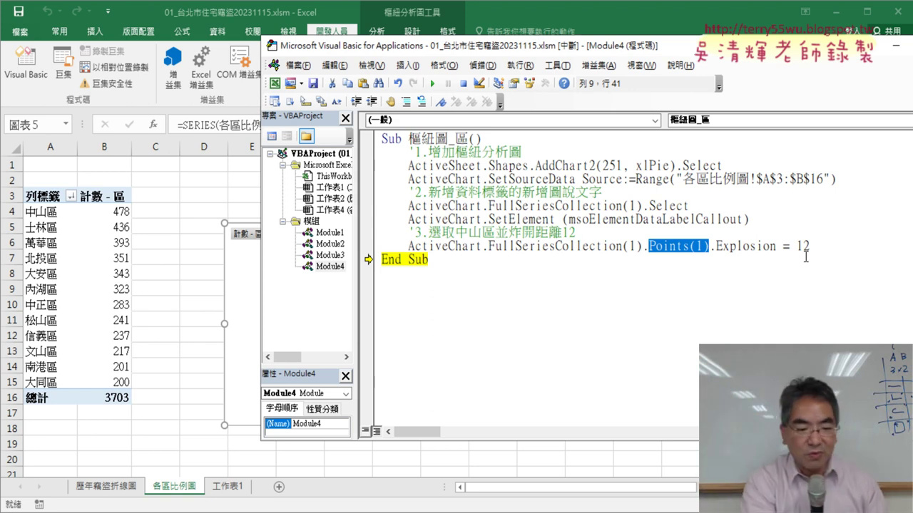
{"action": "key", "text": "ctrl+z"}
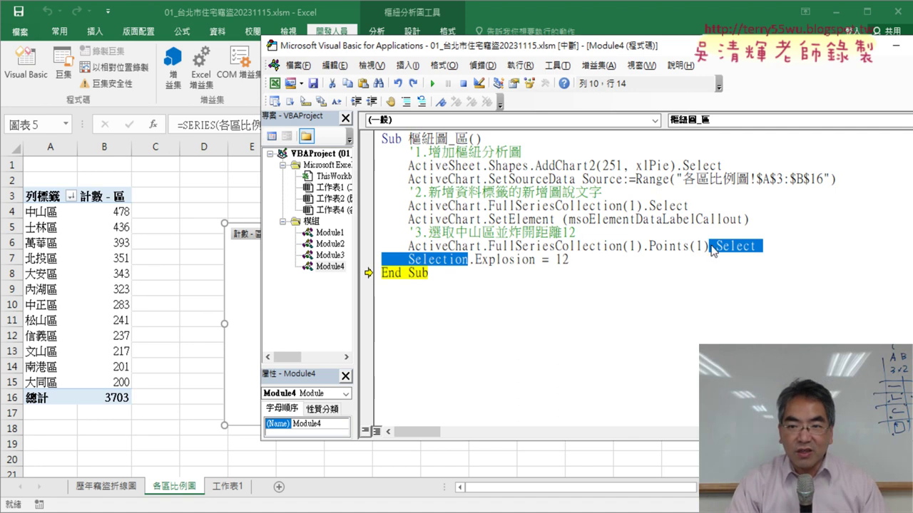
{"action": "left_click_drag", "start_coordinate": [711, 246], "coordinate": [469, 261]}
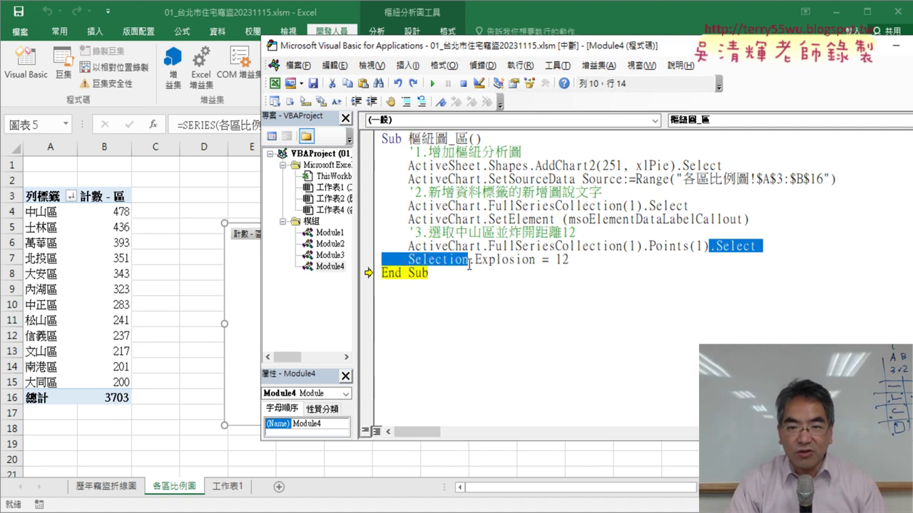
{"action": "key", "text": "Delete"}
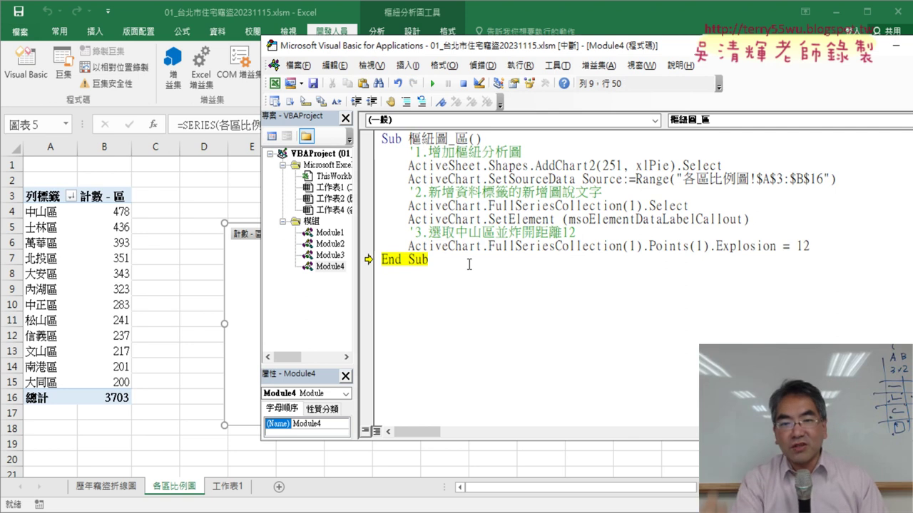
Stop the paused macro run and delete the existing pie chart
{"action": "left_click", "coordinate": [464, 83]}
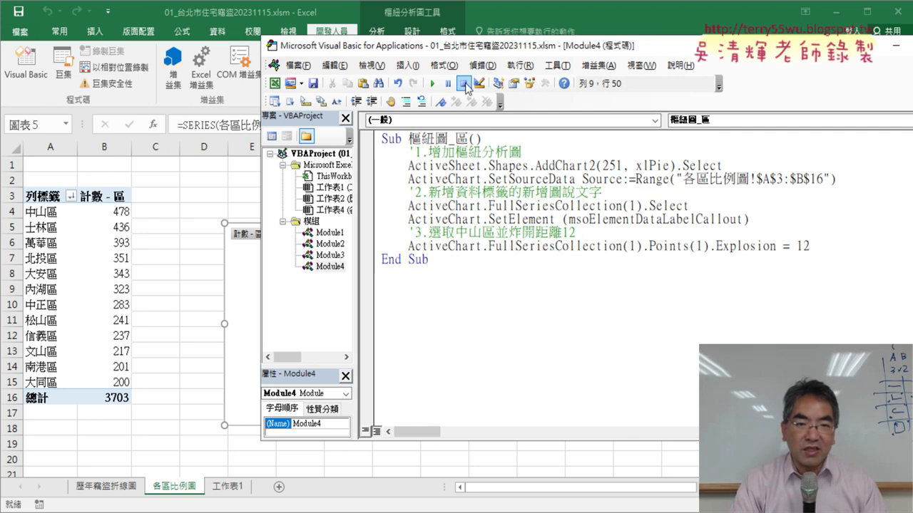
{"action": "left_click", "coordinate": [239, 276]}
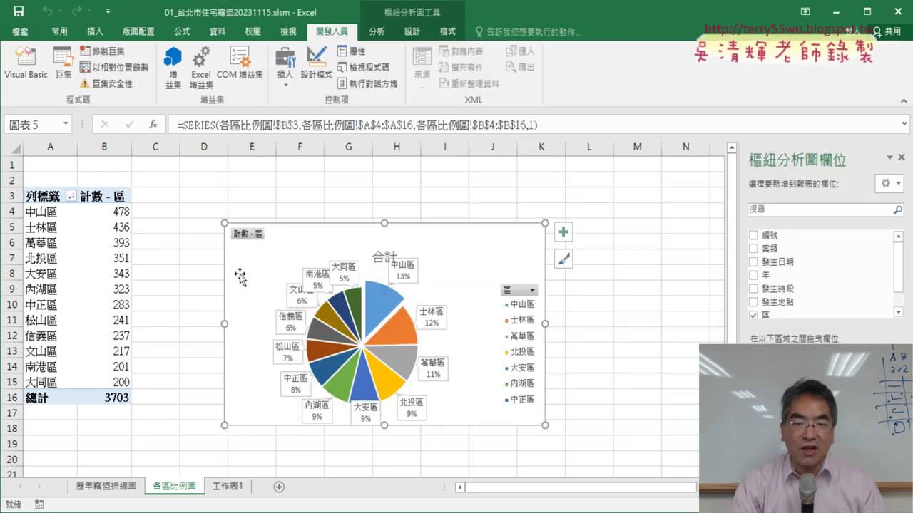
{"action": "key", "text": "Delete"}
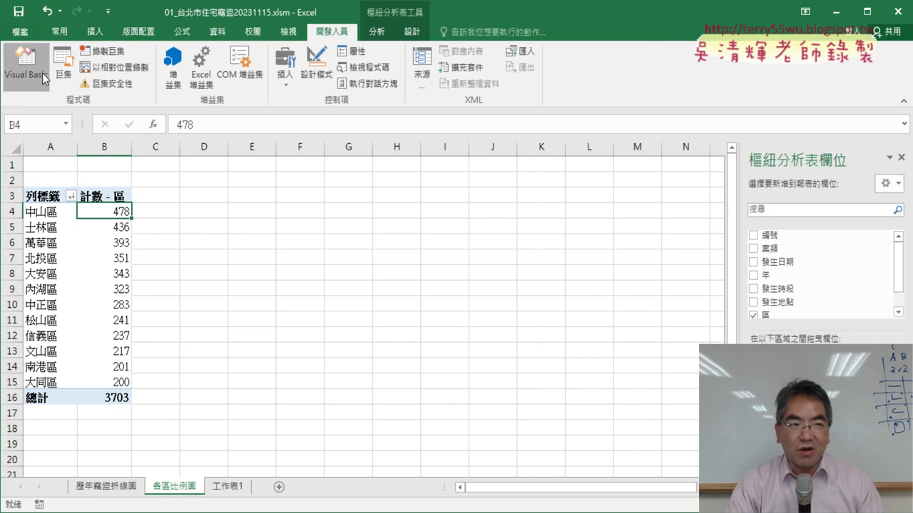
Step through the revised macro to rebuild the callout-labelled pie with 中山區 exploded
{"action": "left_click", "coordinate": [26, 62]}
{"action": "left_click_drag", "start_coordinate": [499, 45], "coordinate": [606, 54]}
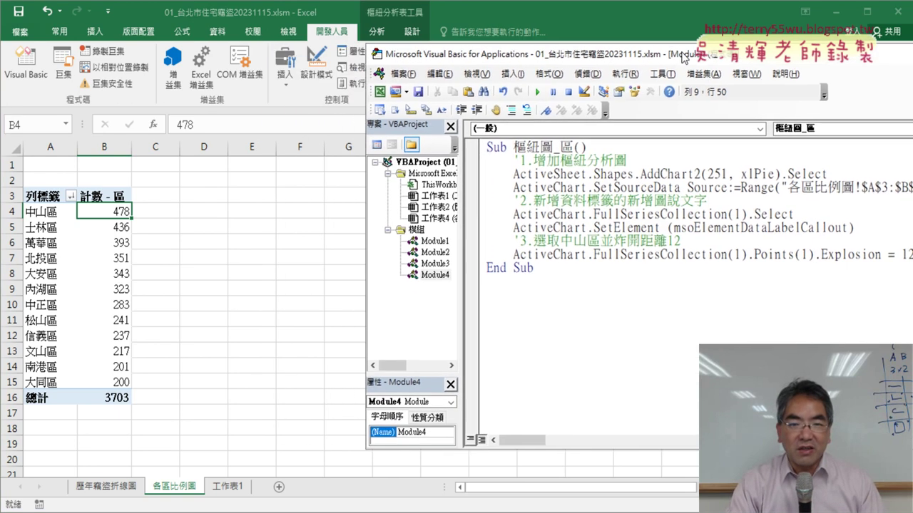
{"action": "left_click", "coordinate": [668, 187]}
{"action": "key", "text": "F8"}
{"action": "key", "text": "F8"}
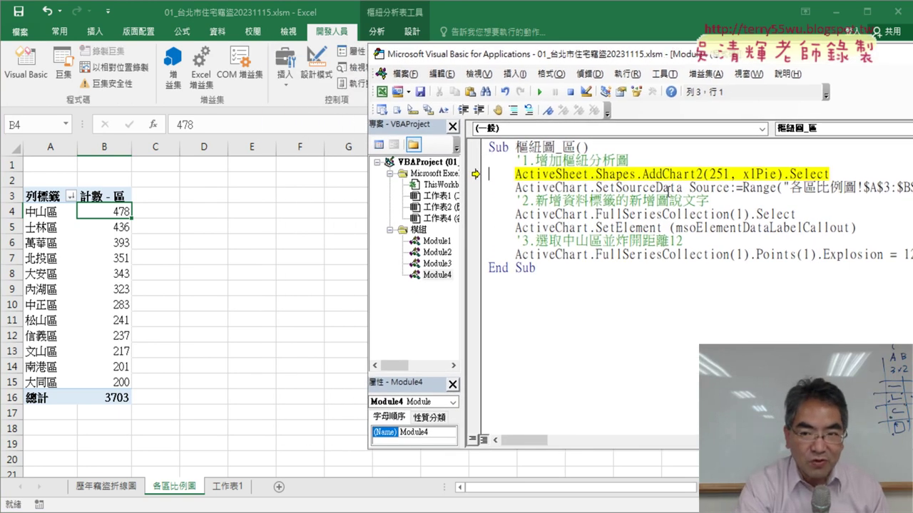
{"action": "key", "text": "F8"}
{"action": "key", "text": "F8"}
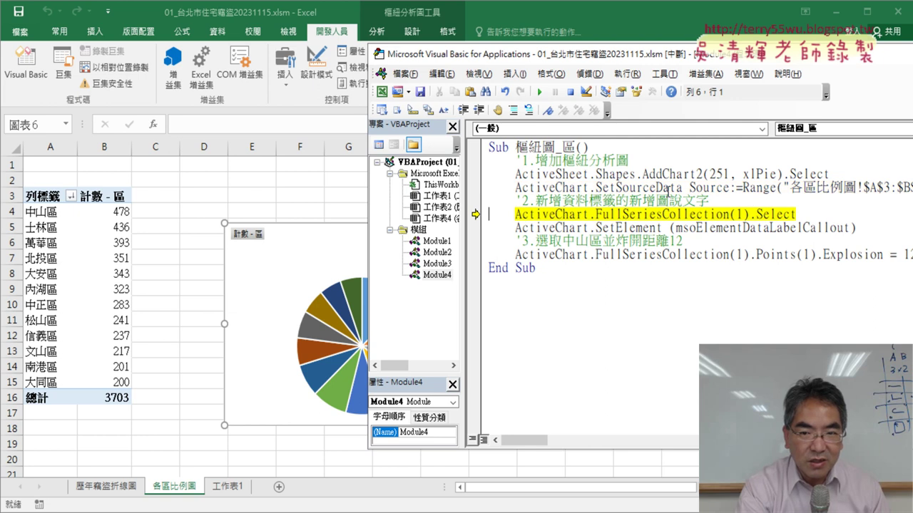
{"action": "key", "text": "F8"}
{"action": "key", "text": "F8"}
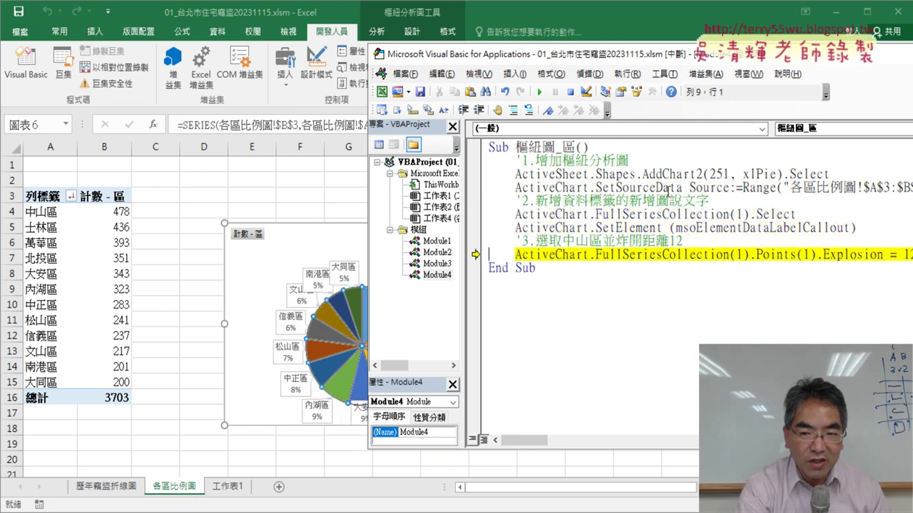
{"action": "left_click_drag", "start_coordinate": [690, 58], "coordinate": [741, 56]}
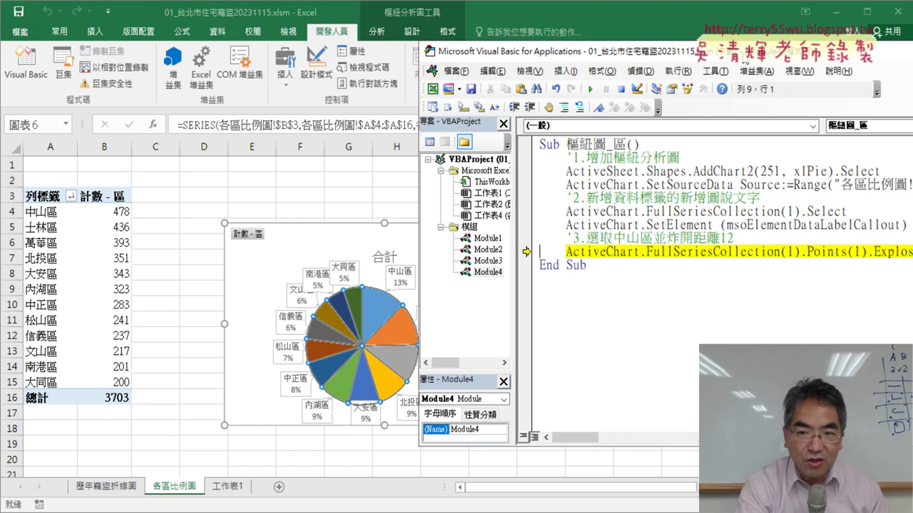
{"action": "key", "text": "F8"}
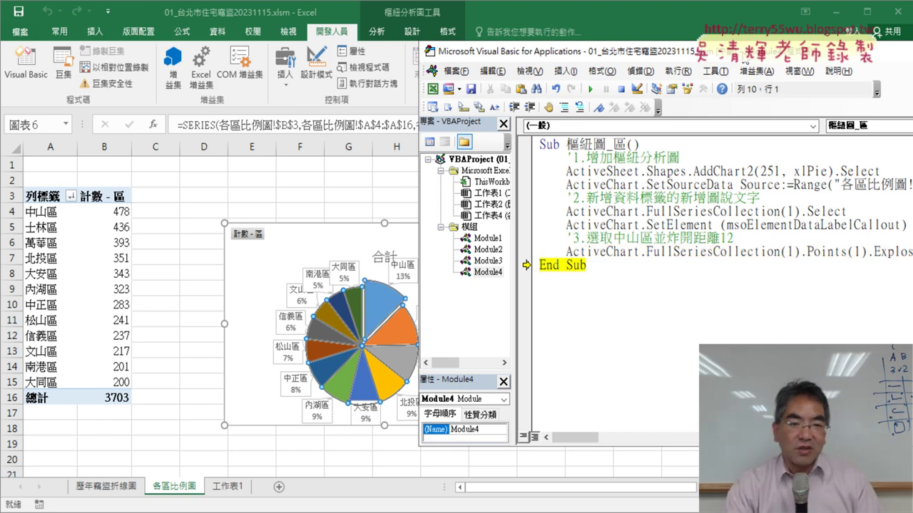
{"action": "left_click", "coordinate": [639, 324]}
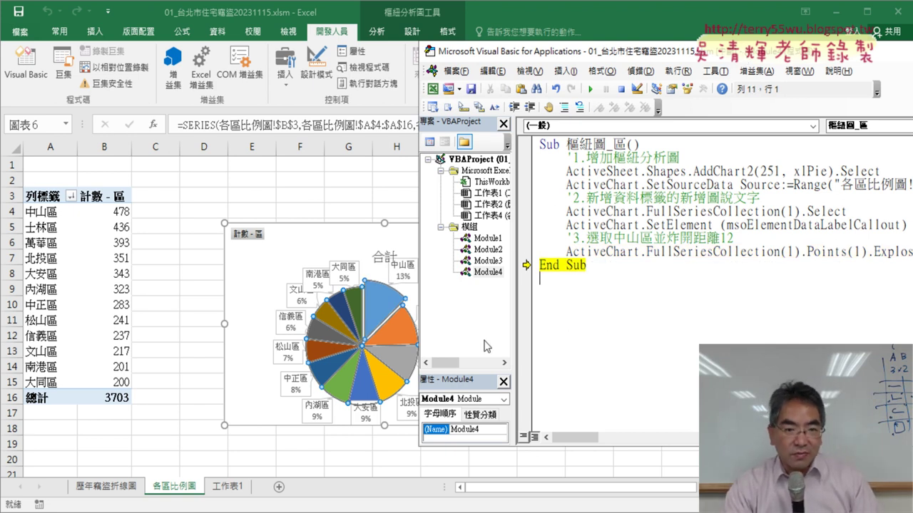
{"action": "left_click", "coordinate": [339, 182]}
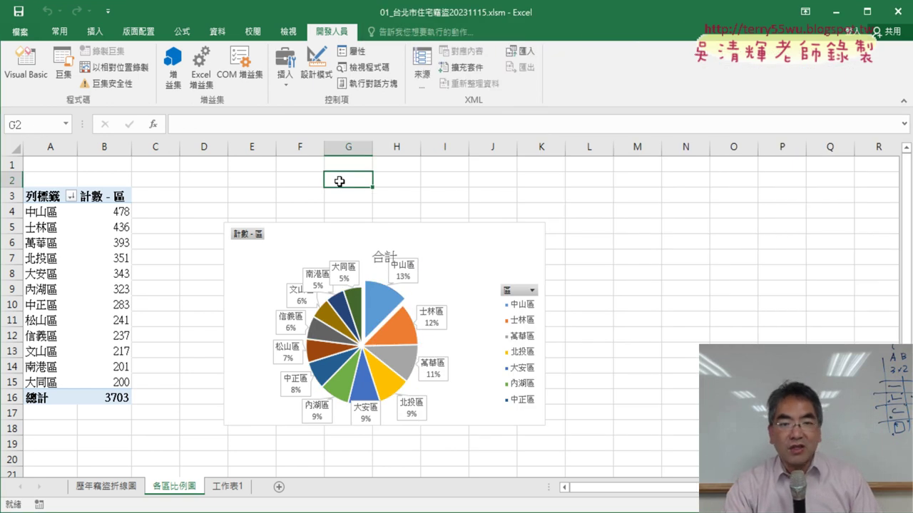
Let the paused macro finish, then highlight the .Explosion = 12 setting
{"action": "left_click", "coordinate": [26, 64]}
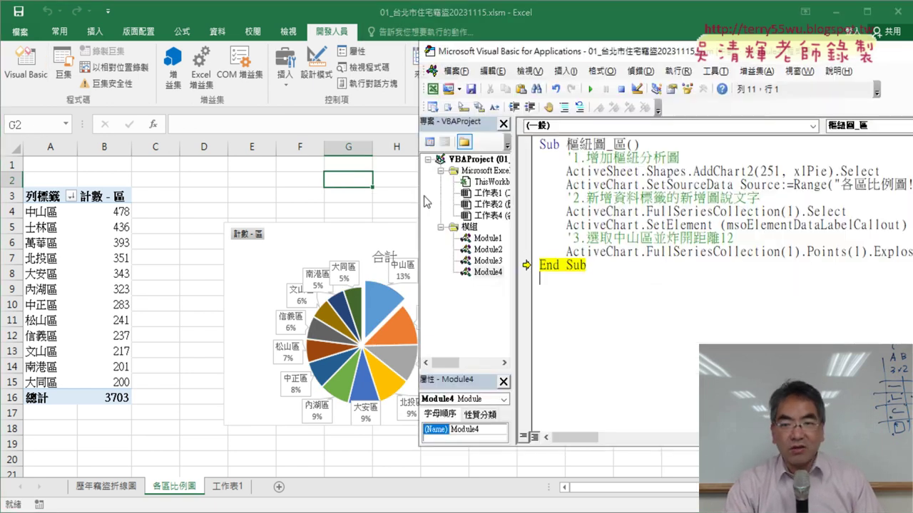
{"action": "left_click", "coordinate": [590, 89]}
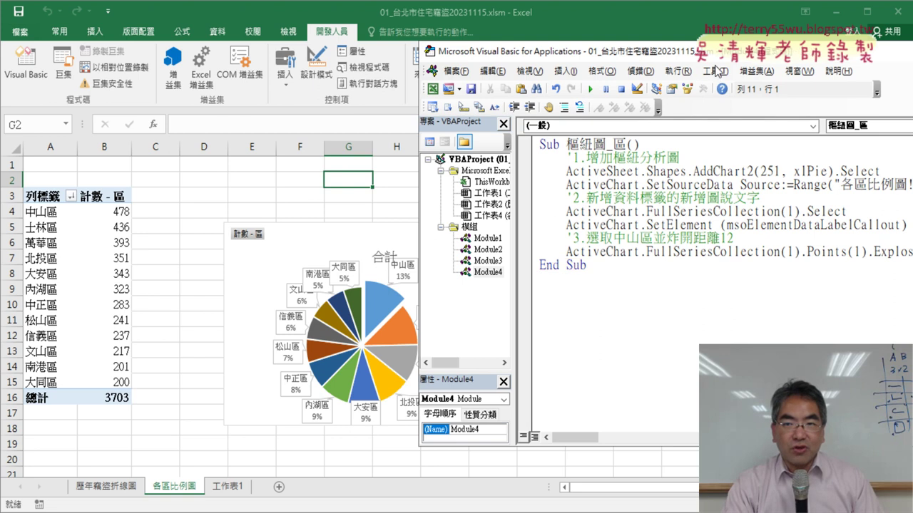
{"action": "left_click_drag", "start_coordinate": [715, 52], "coordinate": [504, 54]}
{"action": "left_click_drag", "start_coordinate": [777, 258], "coordinate": [654, 260]}
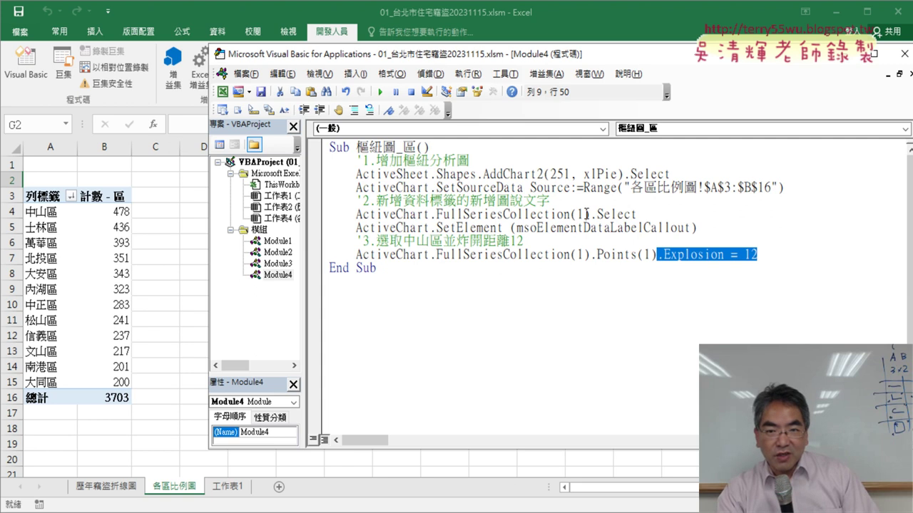
Merge the label step into FullSeriesCollection(1).SetElement (msoElementDataLabelCallout) and run the macro
{"action": "mouse_move", "coordinate": [590, 214]}
{"action": "left_mouse_down"}
{"action": "mouse_move", "coordinate": [644, 214]}
{"action": "mouse_move", "coordinate": [431, 229]}
{"action": "left_mouse_up"}
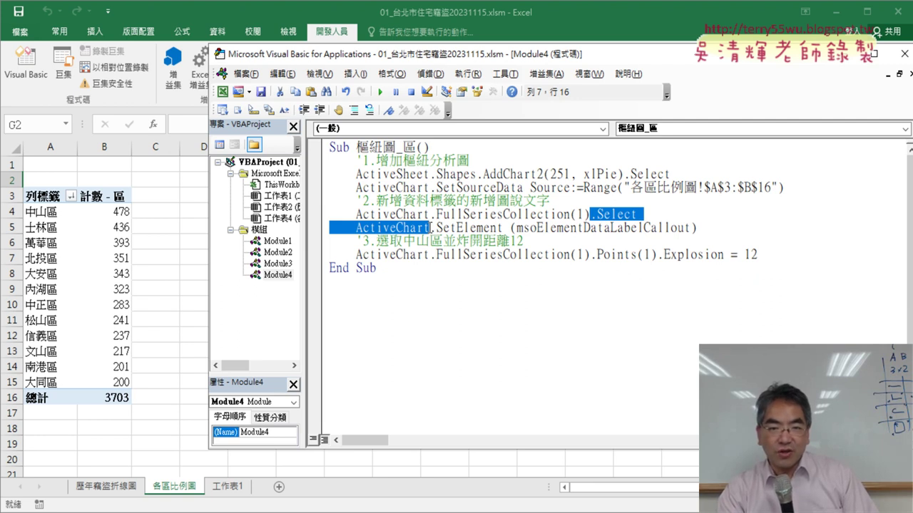
{"action": "key", "text": "Delete"}
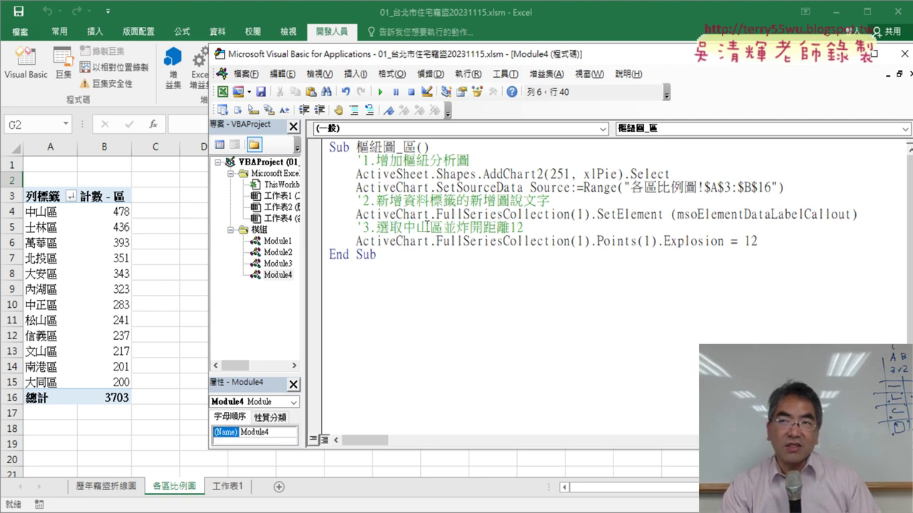
{"action": "key", "text": "ctrl+z"}
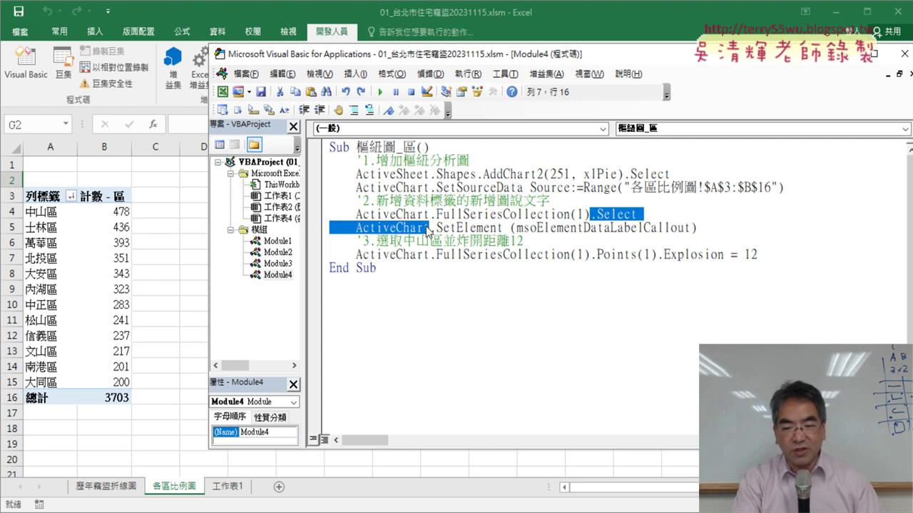
{"action": "key", "text": "Delete"}
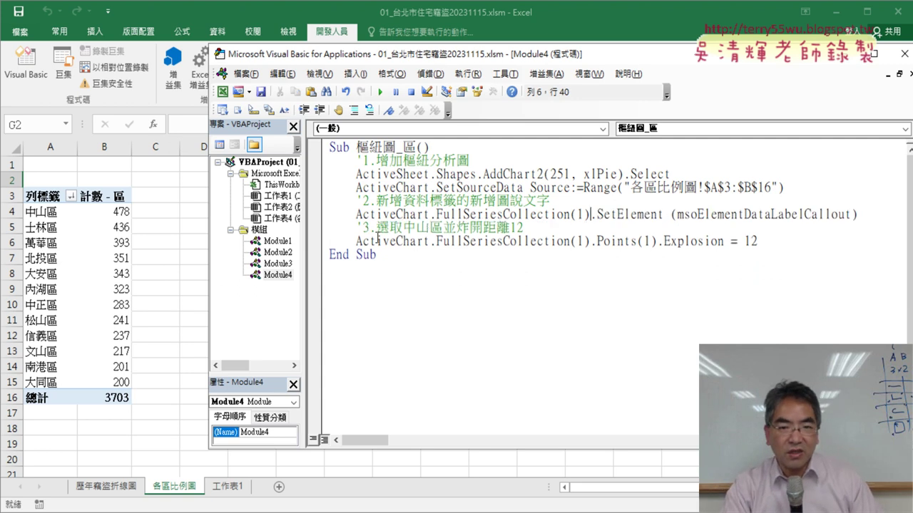
{"action": "left_click_drag", "start_coordinate": [457, 57], "coordinate": [614, 36]}
{"action": "key", "text": "F5"}
Delete the chart, rerun the macro, and debug the line failing with error 438
{"action": "left_click", "coordinate": [316, 177]}
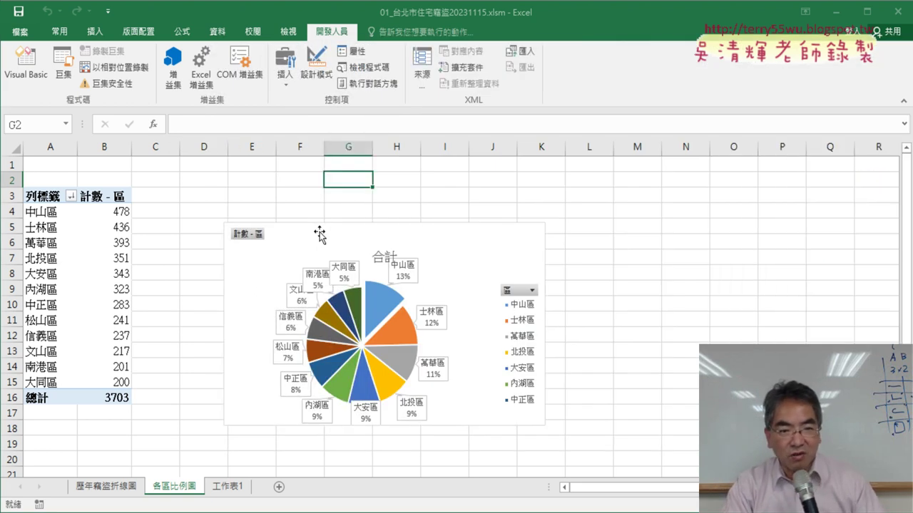
{"action": "key", "text": "Delete"}
{"action": "left_click", "coordinate": [26, 64]}
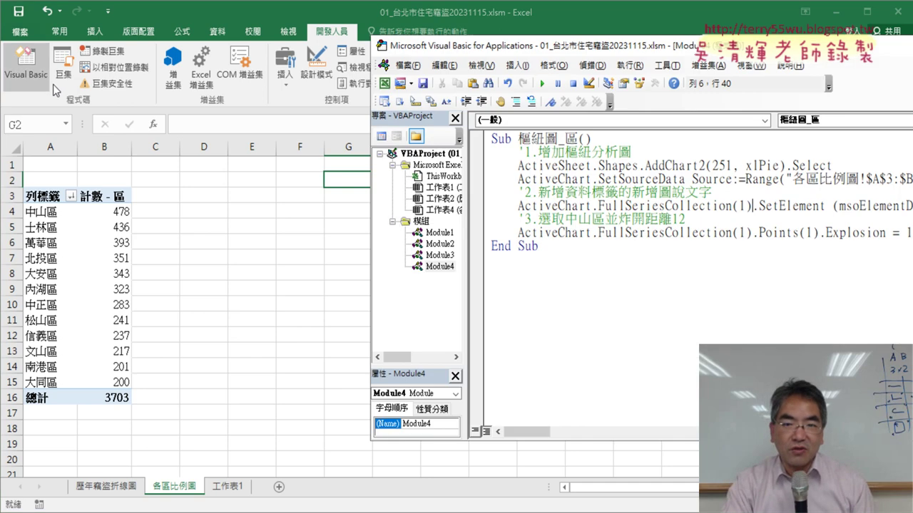
{"action": "left_click", "coordinate": [541, 84]}
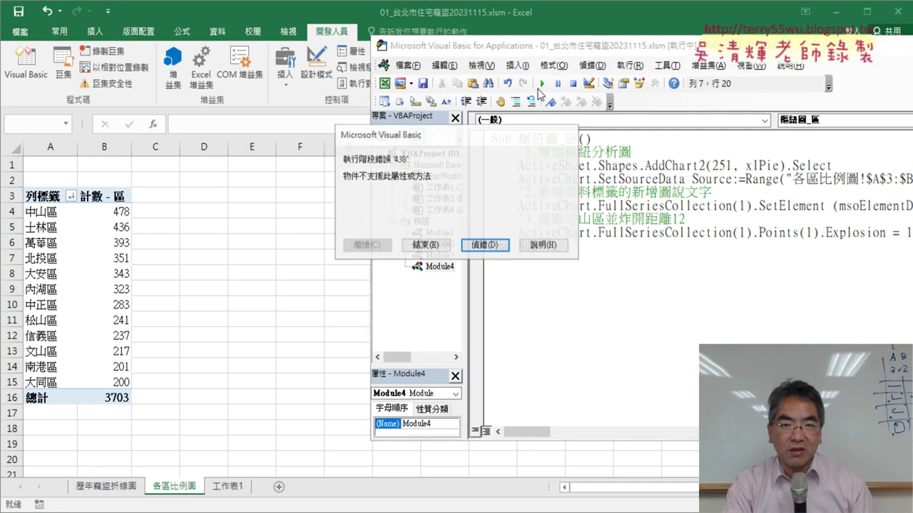
{"action": "left_click", "coordinate": [485, 245]}
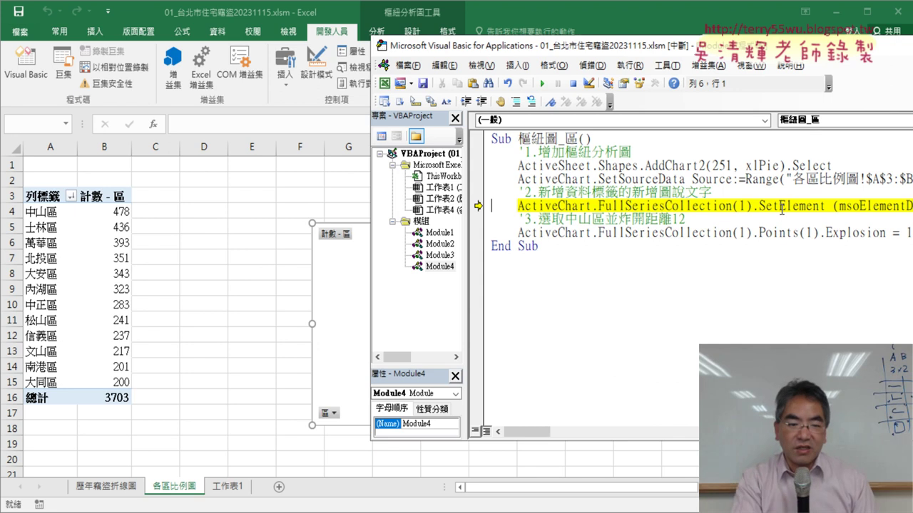
Restore the separate select-series line and let the macro finish creating the pie chart
{"action": "key", "text": "ctrl+z"}
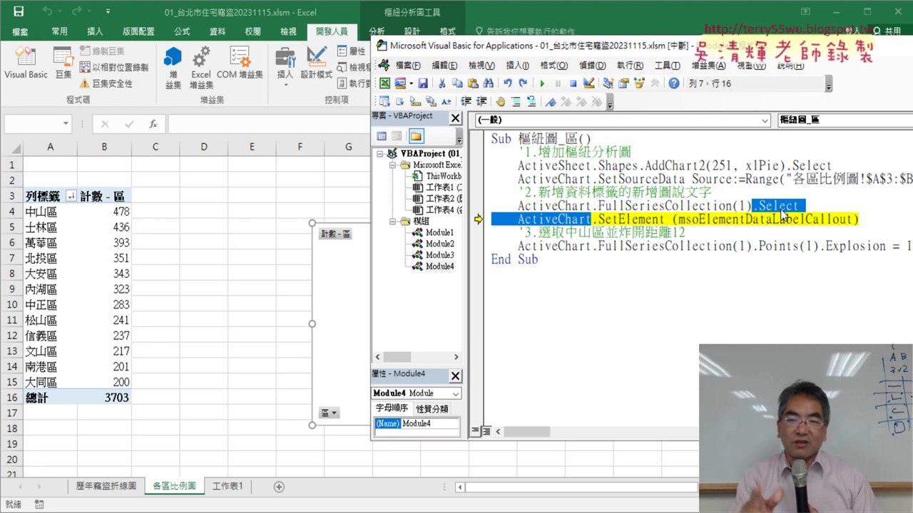
{"action": "left_click", "coordinate": [840, 315]}
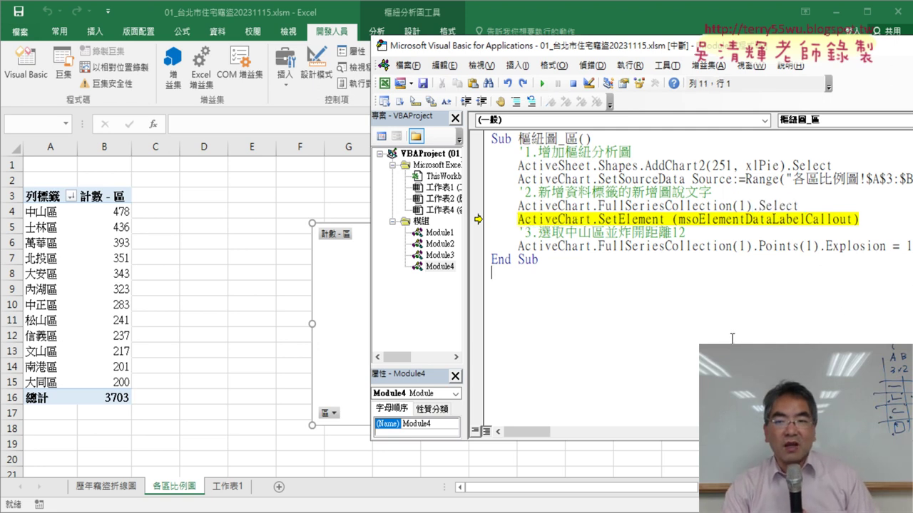
{"action": "key", "text": "F5"}
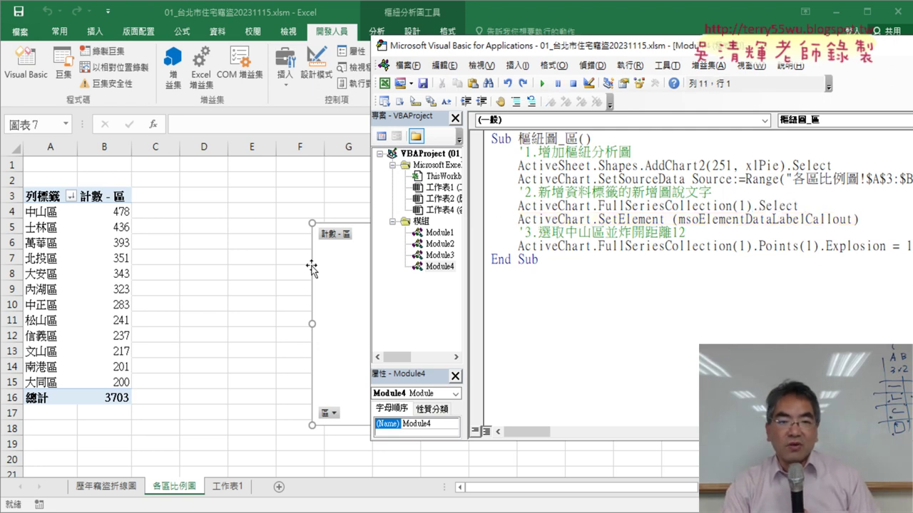
{"action": "left_click", "coordinate": [291, 184]}
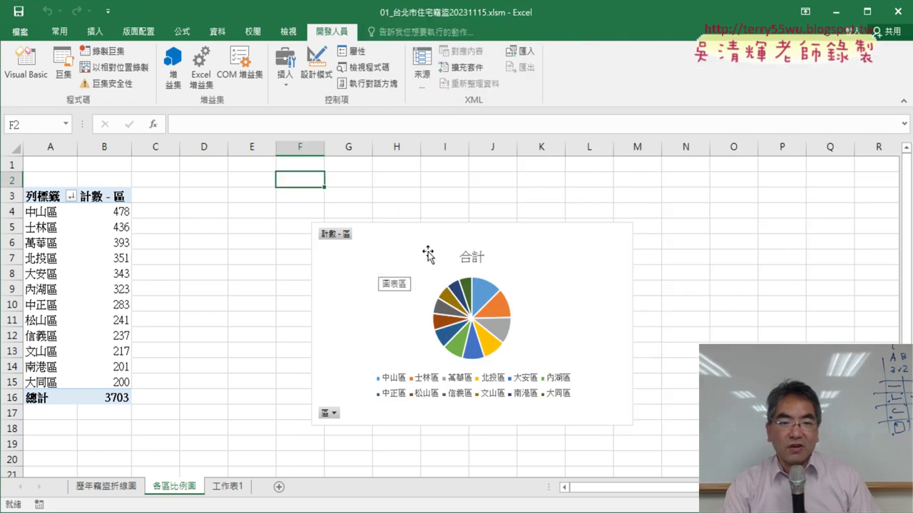
Move the pie chart toward D2, enlarge it, then delete it
{"action": "left_click_drag", "start_coordinate": [357, 258], "coordinate": [228, 208]}
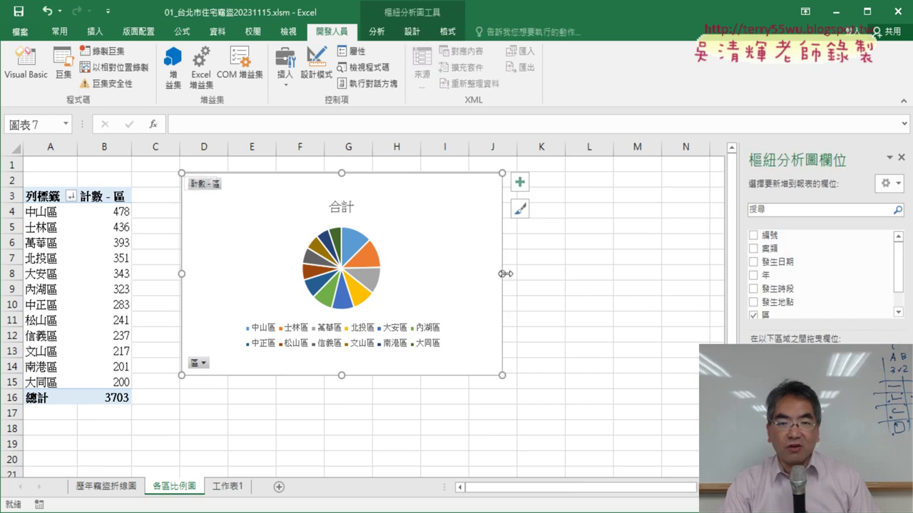
{"action": "left_click_drag", "start_coordinate": [505, 274], "coordinate": [661, 281]}
{"action": "left_click_drag", "start_coordinate": [420, 374], "coordinate": [409, 321]}
{"action": "scroll", "coordinate": [421, 328], "scroll_direction": "up", "scroll_amount": 3}
{"action": "scroll", "coordinate": [420, 328], "scroll_direction": "up", "scroll_amount": 1}
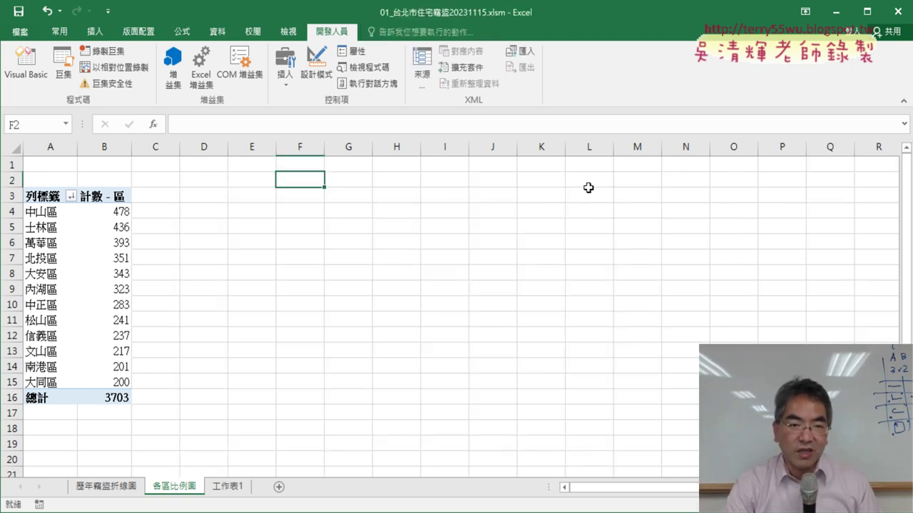
{"action": "key", "text": "Delete"}
Enlarge the code editor and add a comma after xlPie, making AddChart2(251, xlPie,)
{"action": "left_click", "coordinate": [27, 61]}
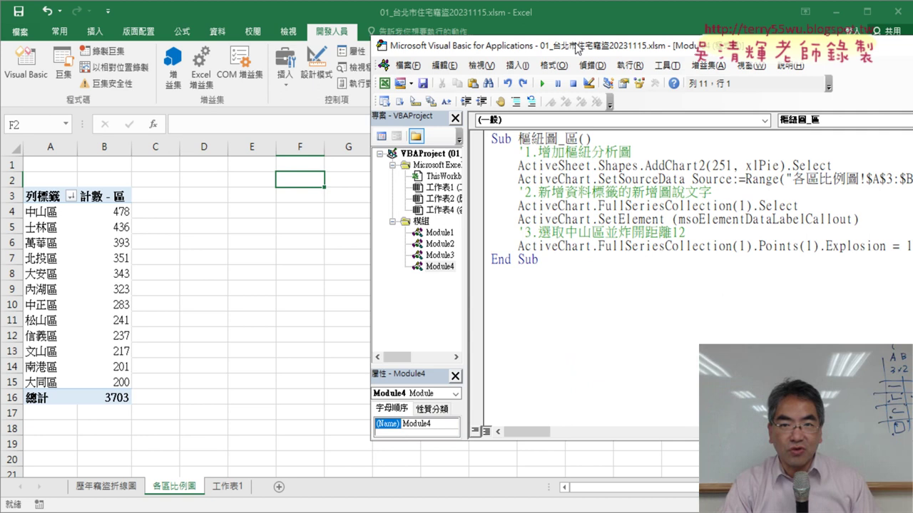
{"action": "left_click_drag", "start_coordinate": [578, 47], "coordinate": [235, 53]}
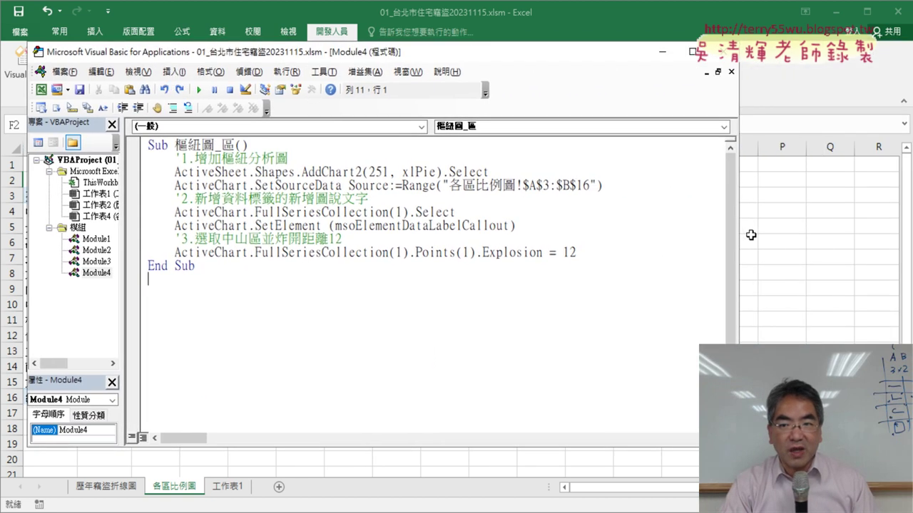
{"action": "left_click_drag", "start_coordinate": [745, 233], "coordinate": [842, 233]}
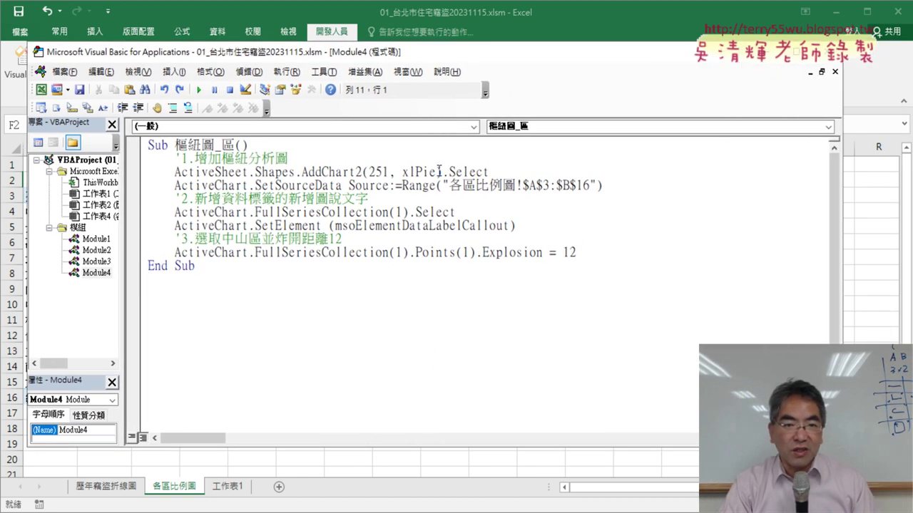
{"action": "left_click_drag", "start_coordinate": [435, 172], "coordinate": [383, 171]}
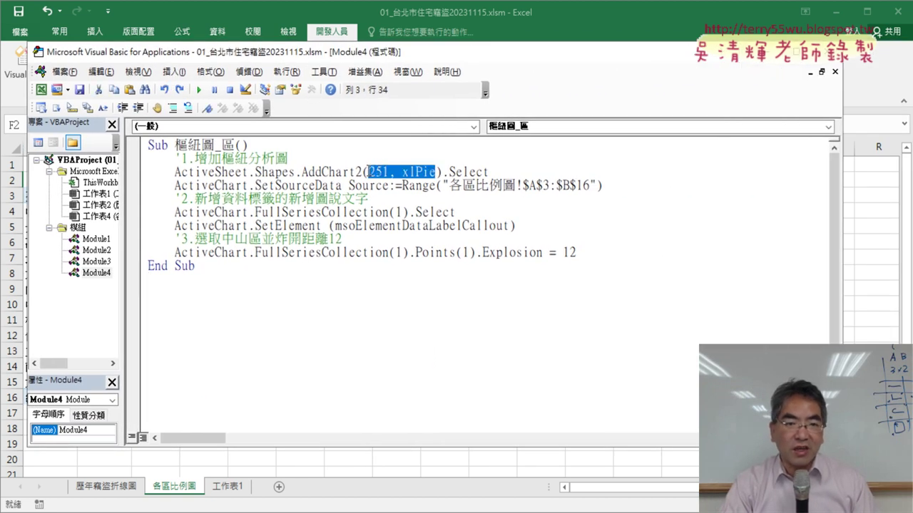
{"action": "left_click", "coordinate": [430, 173]}
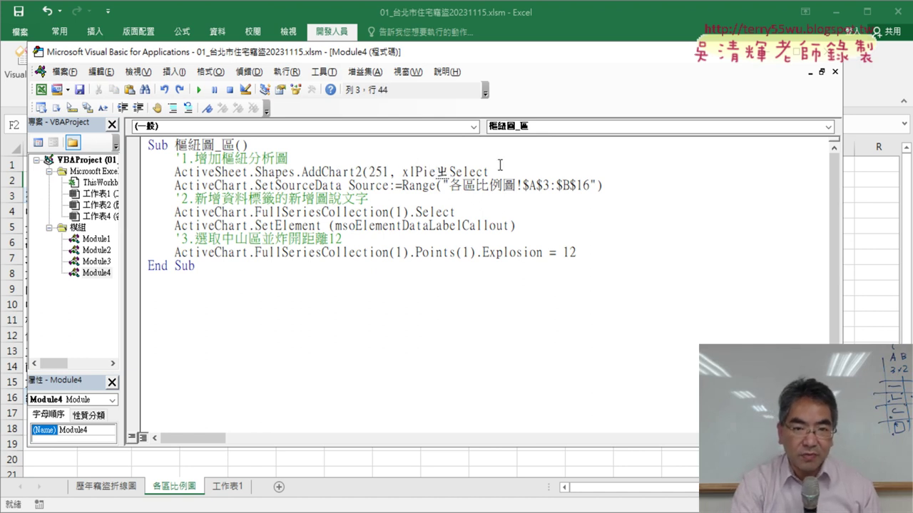
{"action": "type", "text": ","}
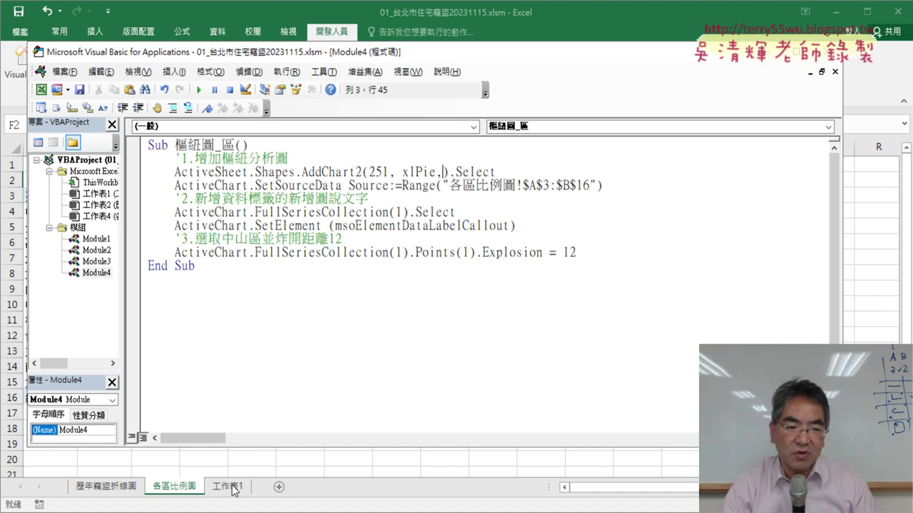
Copy the line-chart macro's Range("D2") Left, Top, Width * 10, Height * 15 arguments from the course notes
{"action": "key", "text": "alt+Tab"}
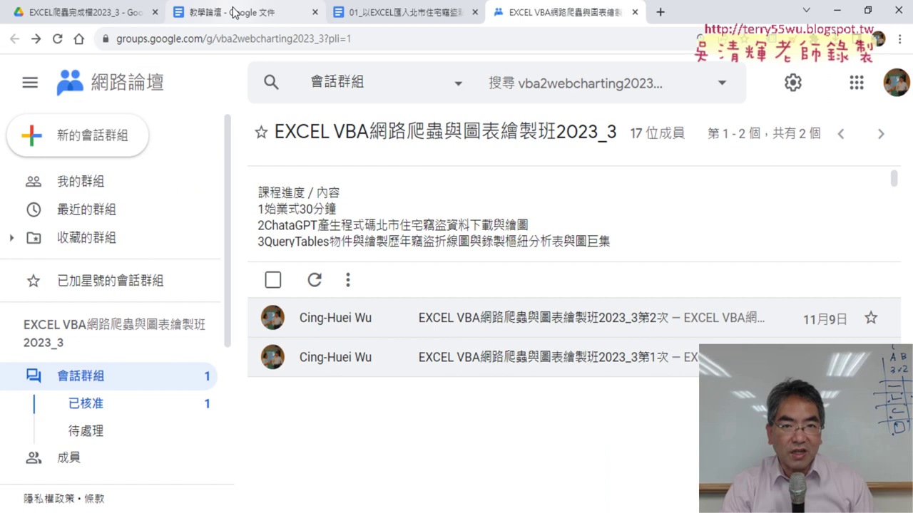
{"action": "left_click", "coordinate": [382, 13]}
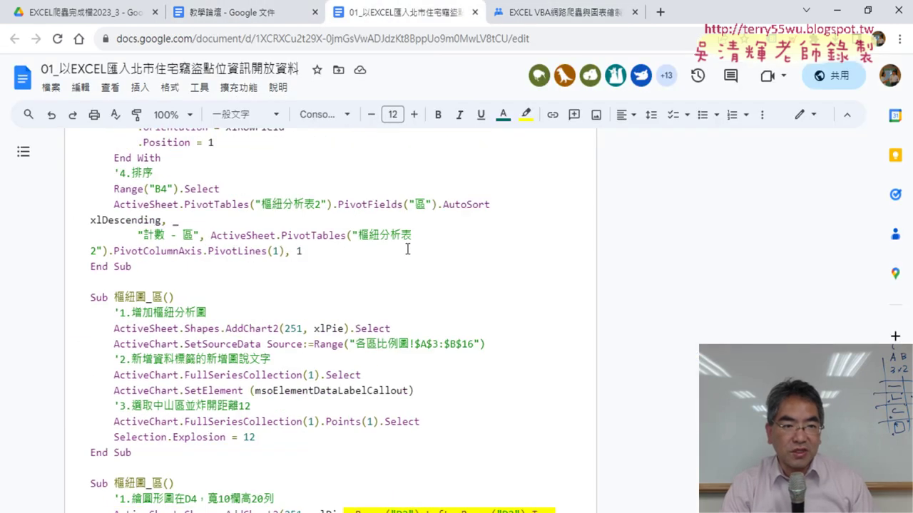
{"action": "scroll", "coordinate": [407, 248], "scroll_direction": "up", "scroll_amount": 5}
{"action": "scroll", "coordinate": [408, 248], "scroll_direction": "up", "scroll_amount": 5}
{"action": "scroll", "coordinate": [407, 248], "scroll_direction": "up", "scroll_amount": 5}
{"action": "scroll", "coordinate": [409, 248], "scroll_direction": "up", "scroll_amount": 5}
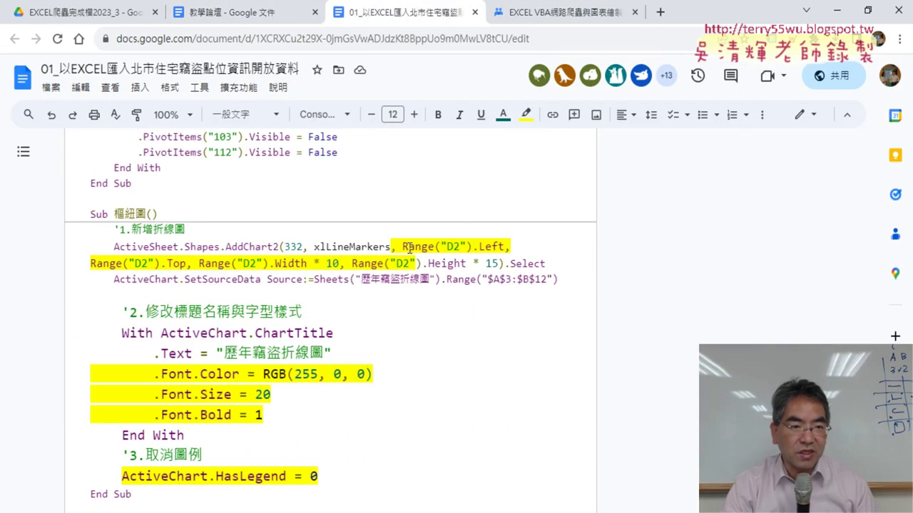
{"action": "scroll", "coordinate": [410, 248], "scroll_direction": "up", "scroll_amount": 2}
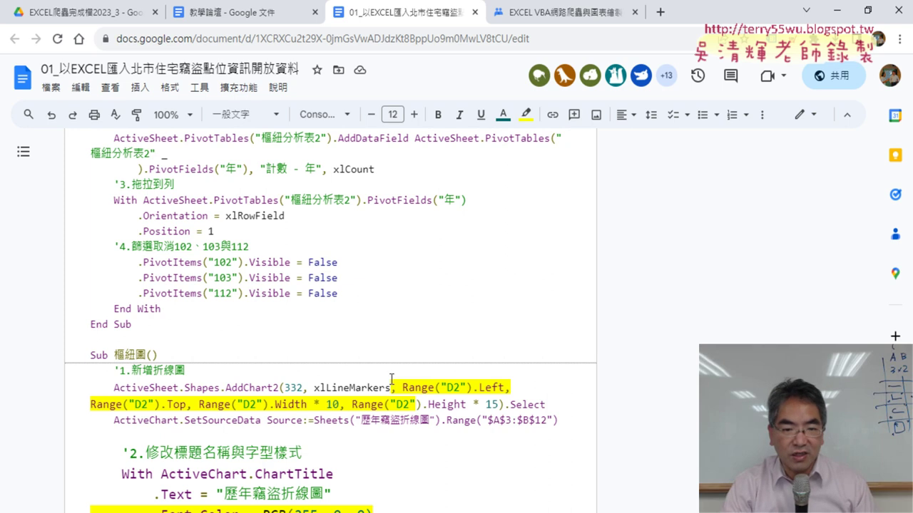
{"action": "left_click_drag", "start_coordinate": [390, 387], "coordinate": [417, 404]}
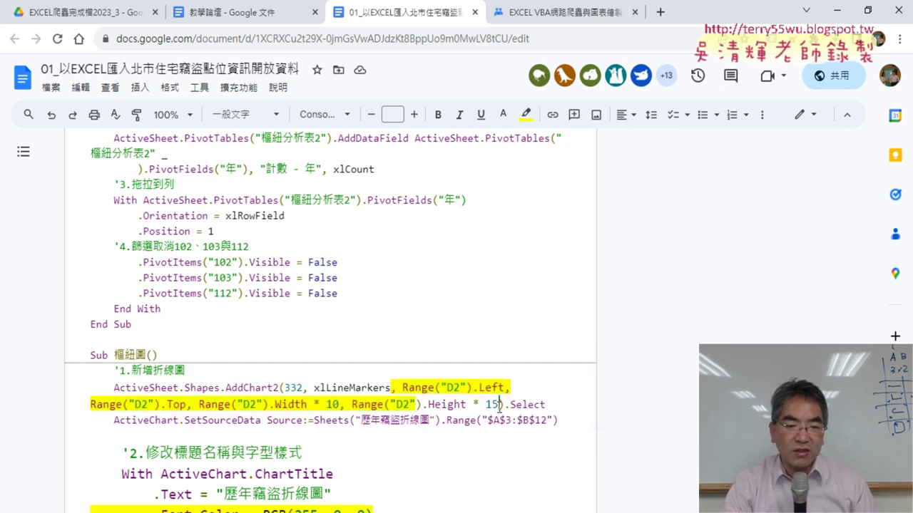
{"action": "left_click_drag", "start_coordinate": [499, 406], "coordinate": [409, 395]}
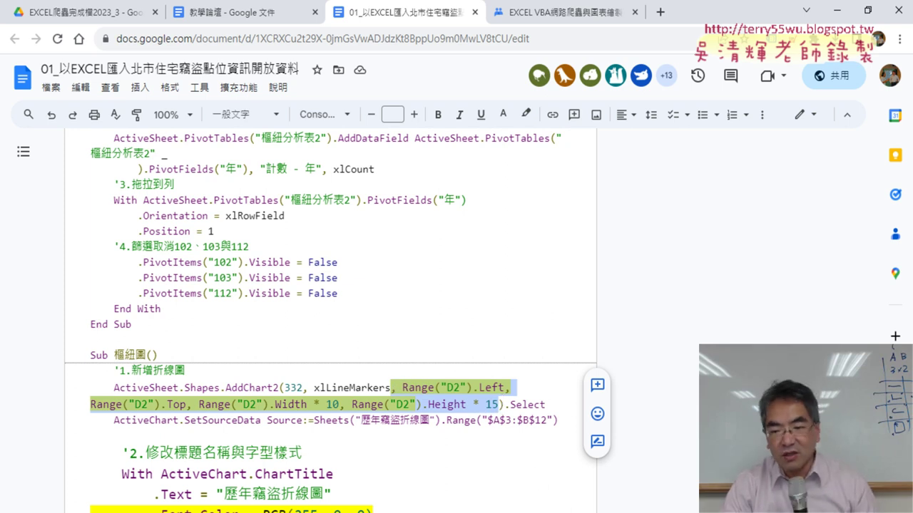
Paste the D2 arguments after xlPie in the pie macro and change the height multiplier to 20
{"action": "key", "text": "alt+Tab"}
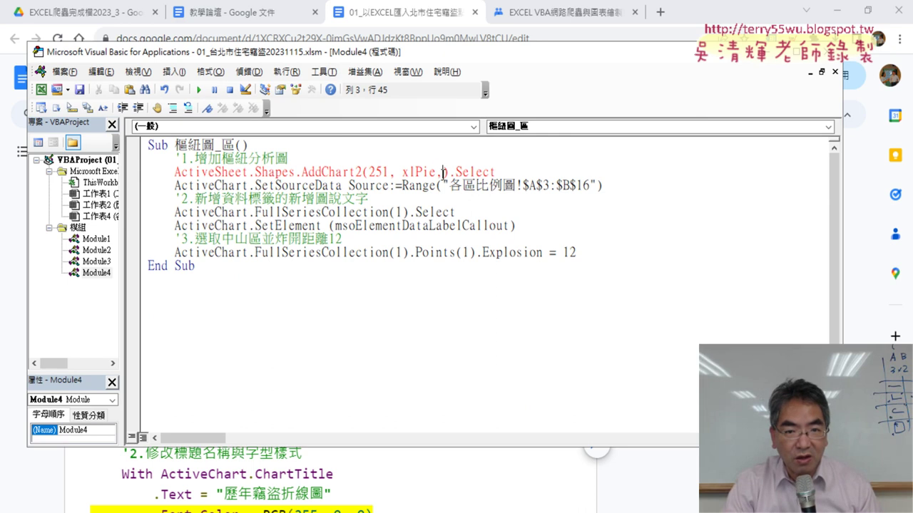
{"action": "key", "text": "ctrl+v"}
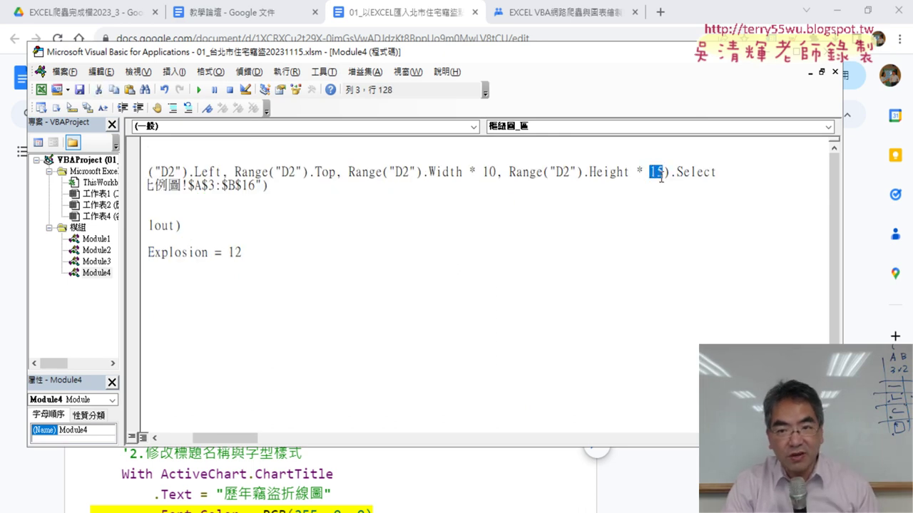
{"action": "type", "text": "20"}
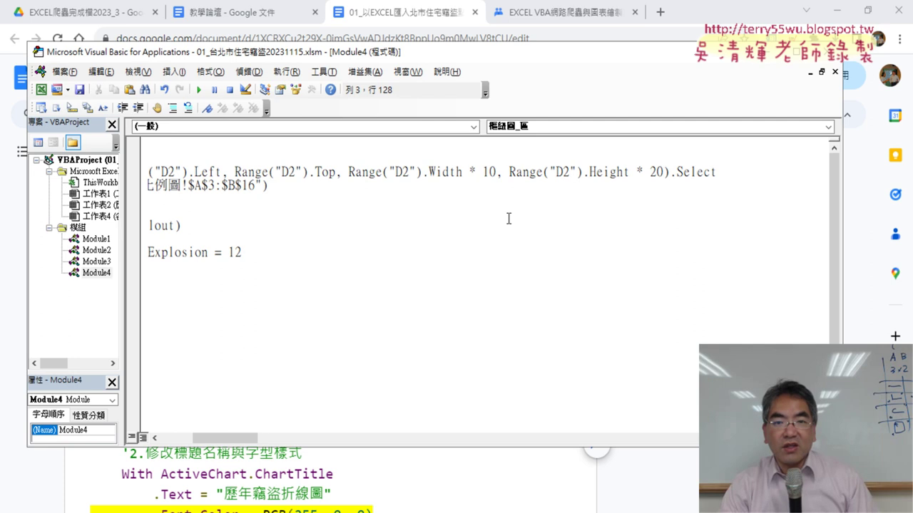
{"action": "left_click", "coordinate": [457, 223]}
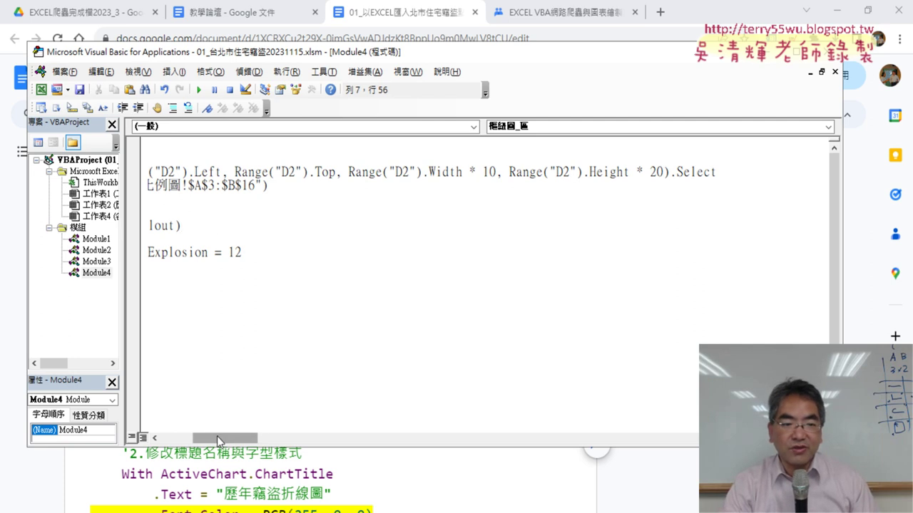
Arrange the windows so the Excel pivot table sheet shows behind the VBA editor
{"action": "left_click_drag", "start_coordinate": [217, 436], "coordinate": [184, 435]}
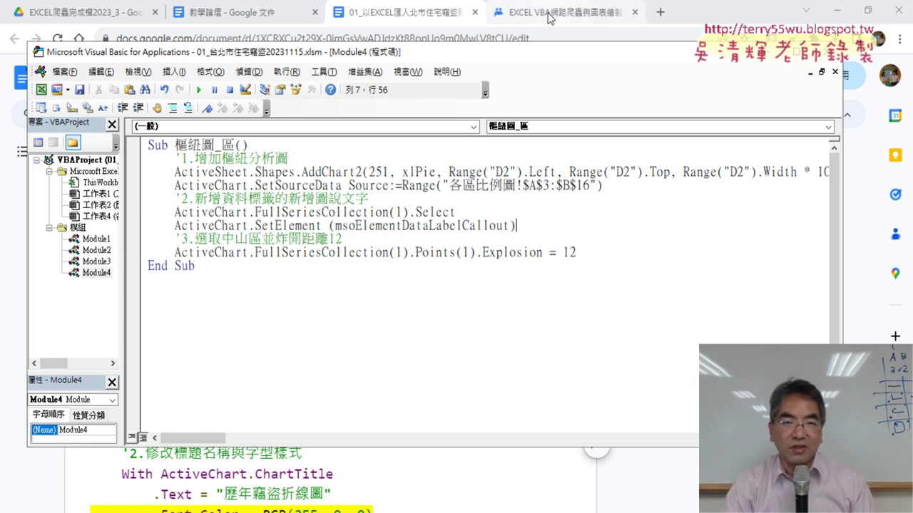
{"action": "left_click_drag", "start_coordinate": [485, 57], "coordinate": [638, 79]}
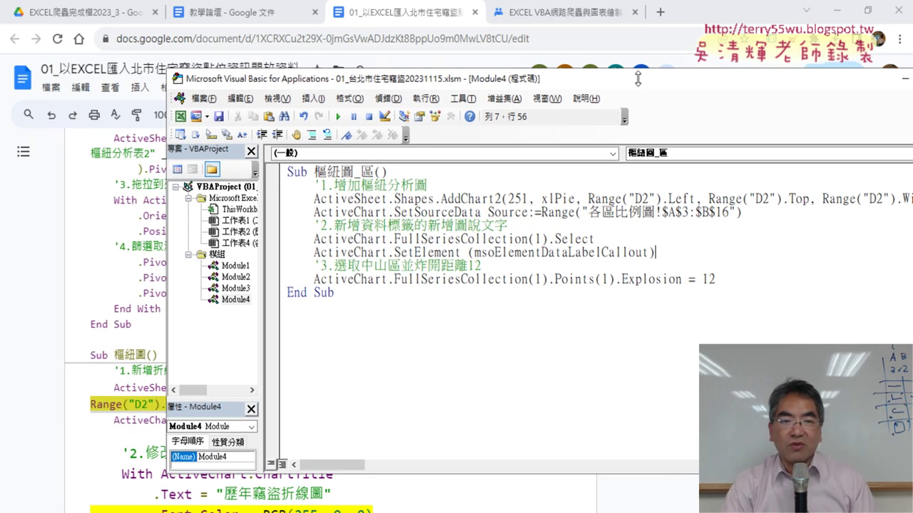
{"action": "left_click", "coordinate": [838, 13]}
Step into the pie macro with F8 and check the empty chart added at D2
{"action": "left_click_drag", "start_coordinate": [421, 80], "coordinate": [626, 82]}
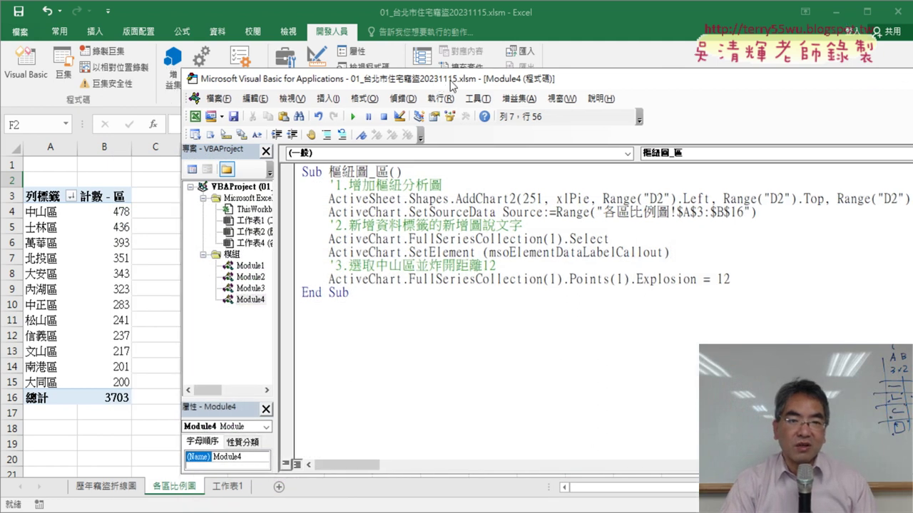
{"action": "key", "text": "F8"}
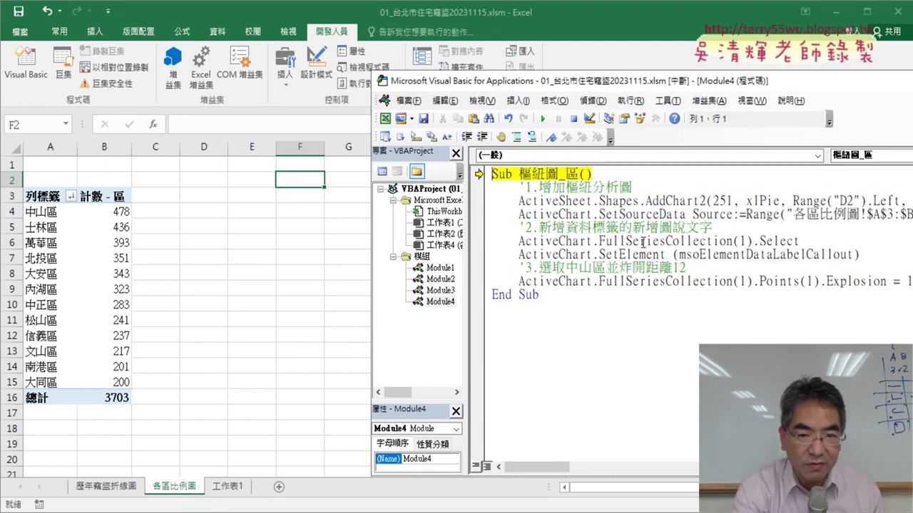
{"action": "key", "text": "F8"}
{"action": "key", "text": "F8"}
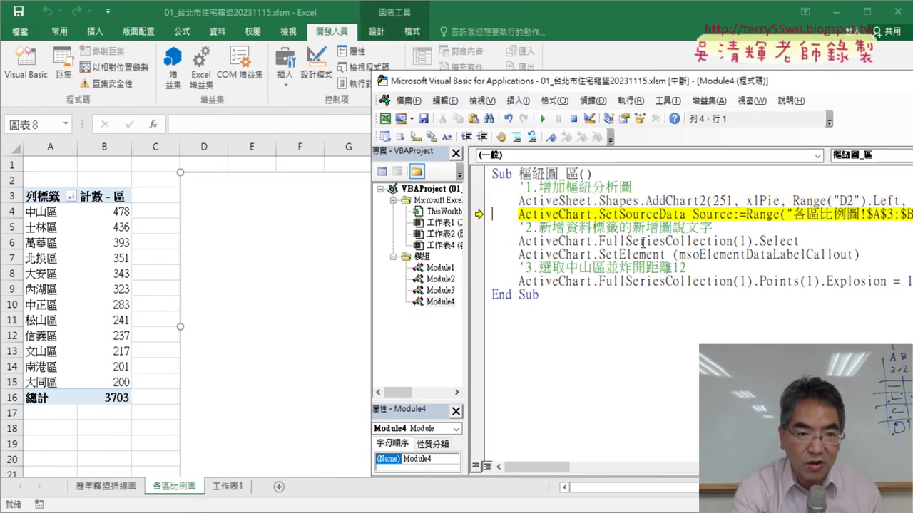
{"action": "left_click", "coordinate": [158, 205]}
{"action": "left_click", "coordinate": [329, 182]}
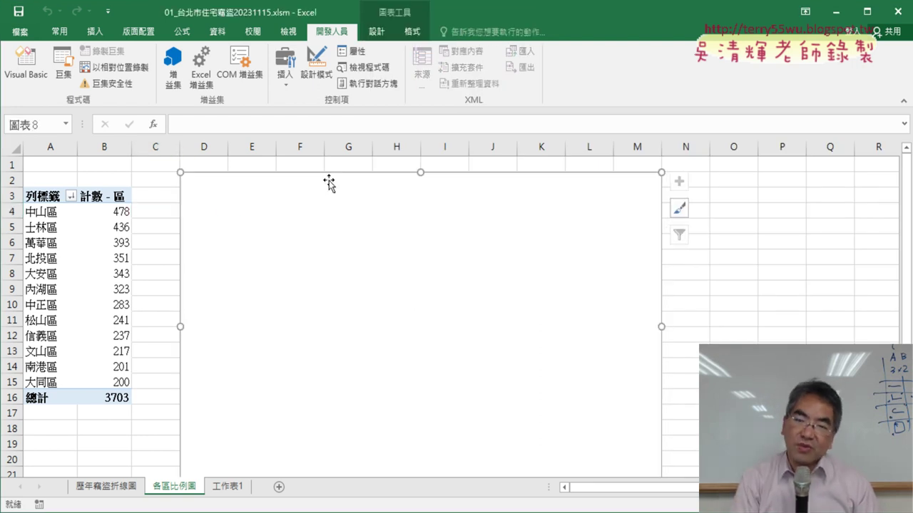
{"action": "left_click", "coordinate": [26, 62]}
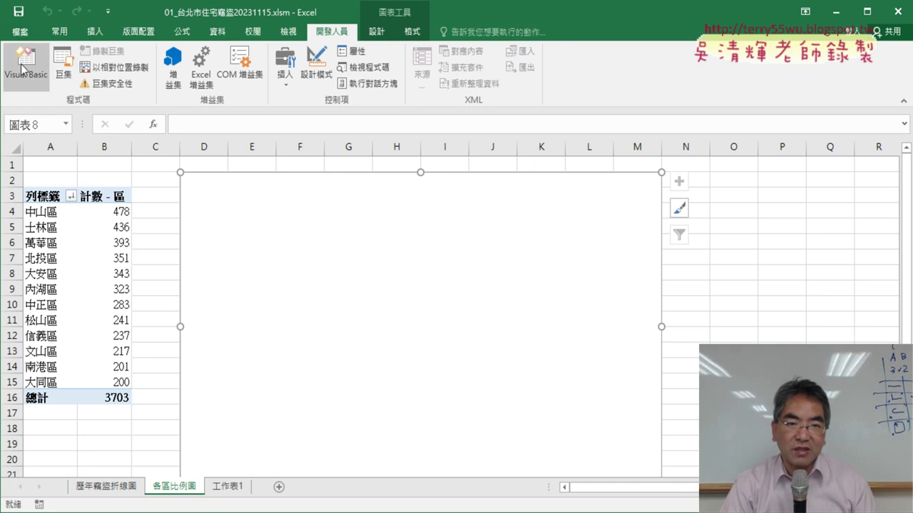
Step the data-source line to draw the 合計 pie, then run on and debug runtime error 91
{"action": "key", "text": "F8"}
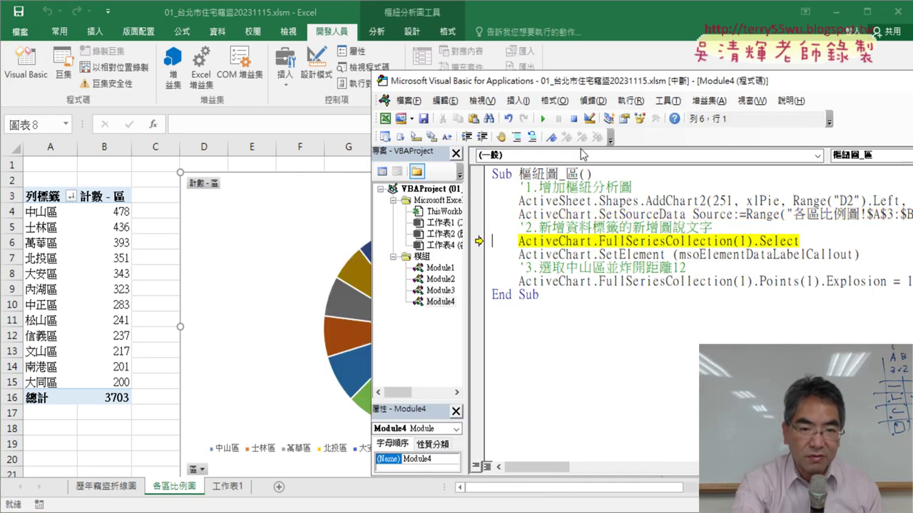
{"action": "left_click", "coordinate": [156, 179]}
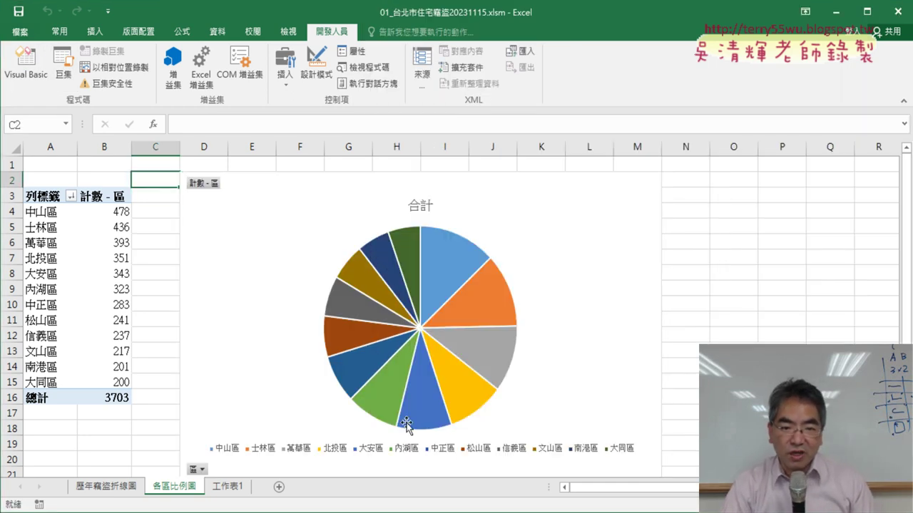
{"action": "left_click", "coordinate": [26, 63]}
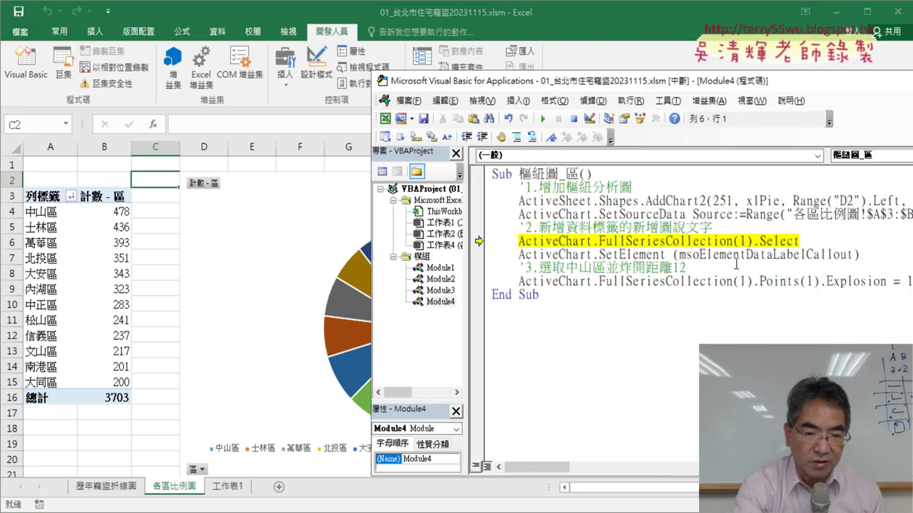
{"action": "key", "text": "F5"}
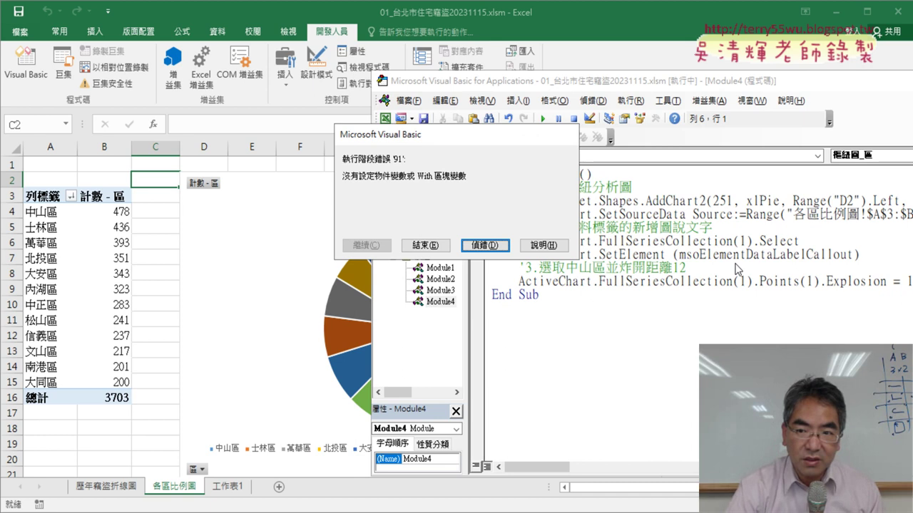
{"action": "left_click", "coordinate": [484, 245]}
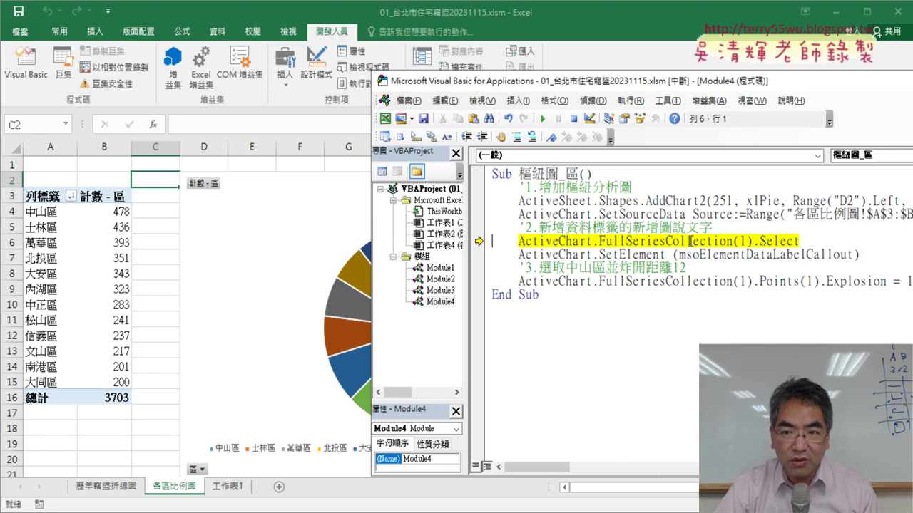
{"action": "left_click_drag", "start_coordinate": [688, 87], "coordinate": [856, 98]}
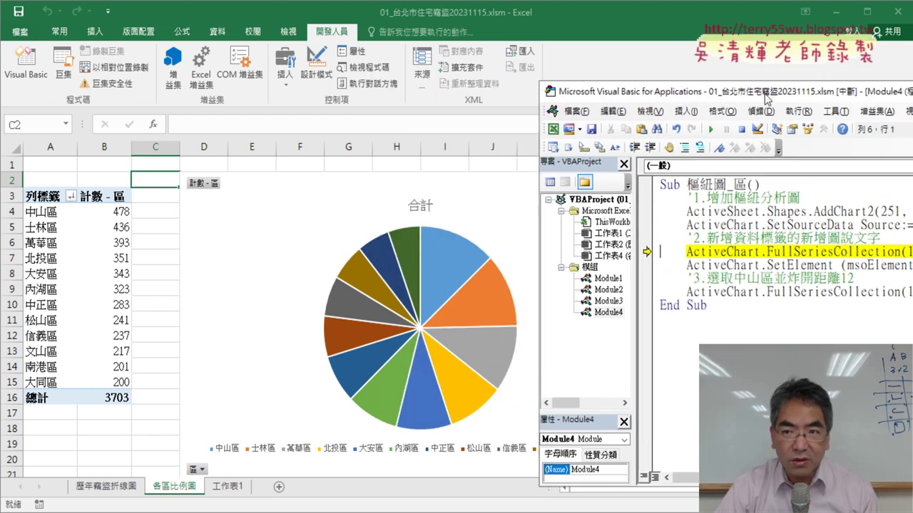
Reset the stopped macro and step again through adding the chart and setting its data source
{"action": "left_click_drag", "start_coordinate": [768, 99], "coordinate": [517, 60]}
{"action": "left_click", "coordinate": [492, 92]}
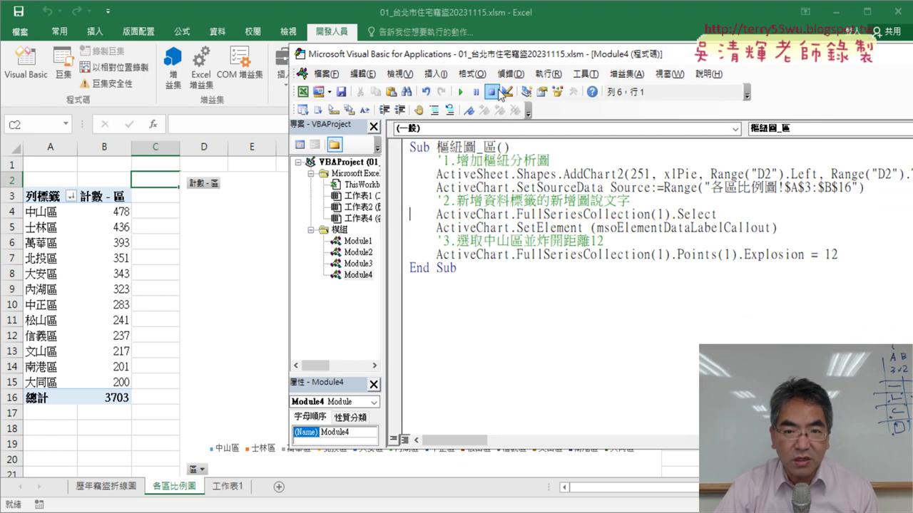
{"action": "left_click", "coordinate": [512, 195]}
{"action": "key", "text": "F8"}
{"action": "key", "text": "F8"}
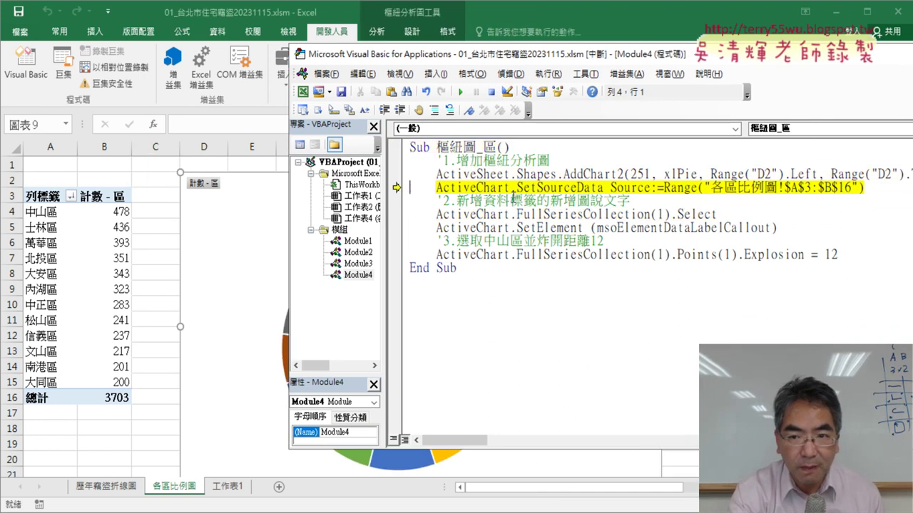
{"action": "key", "text": "F8"}
{"action": "key", "text": "F8"}
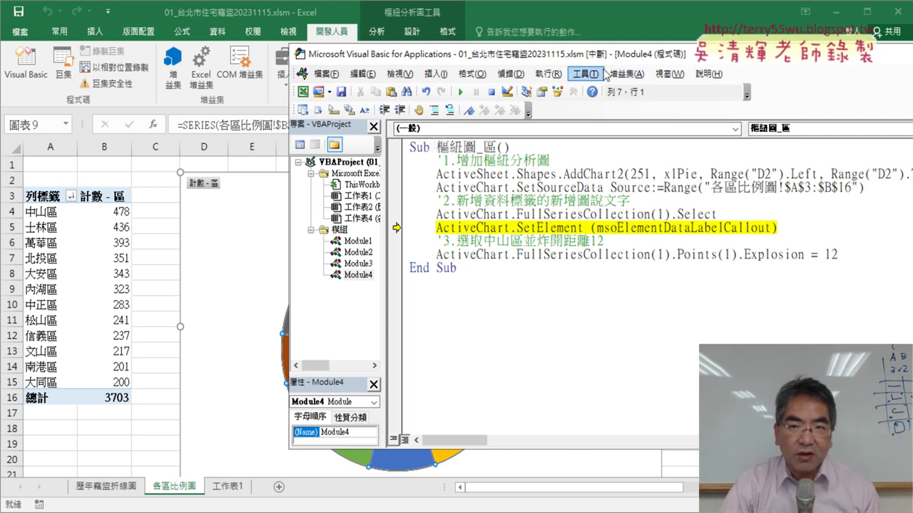
Step the SetElement and Explosion lines to add callout labels and pull out the 中山區 slice
{"action": "left_click_drag", "start_coordinate": [594, 61], "coordinate": [787, 66]}
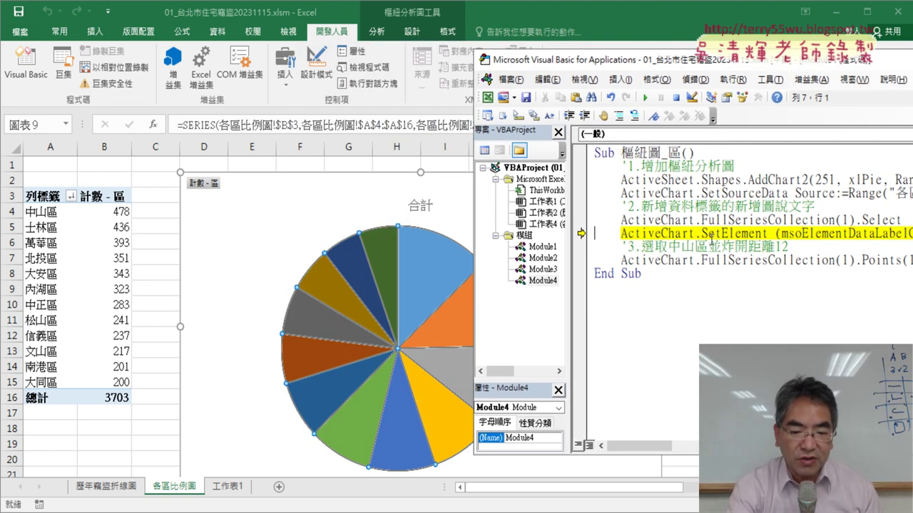
{"action": "key", "text": "F8"}
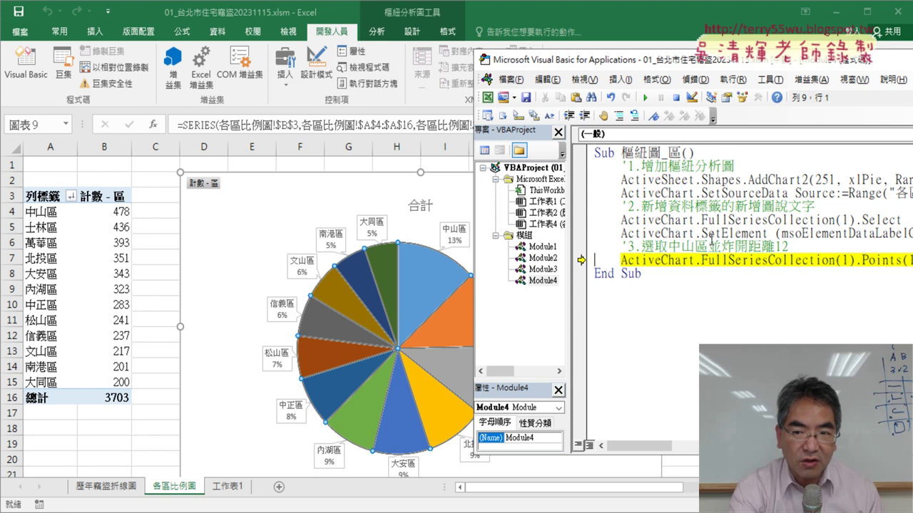
{"action": "key", "text": "F8"}
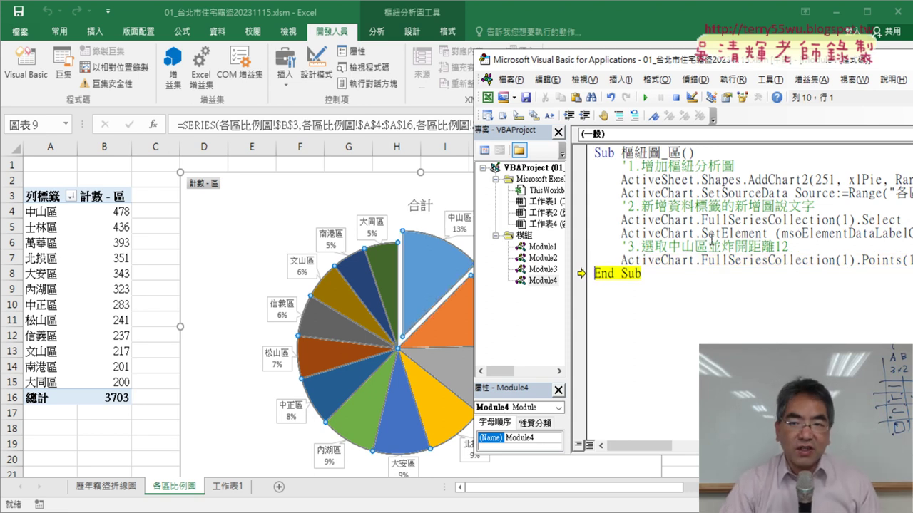
{"action": "left_click_drag", "start_coordinate": [647, 68], "coordinate": [678, 285]}
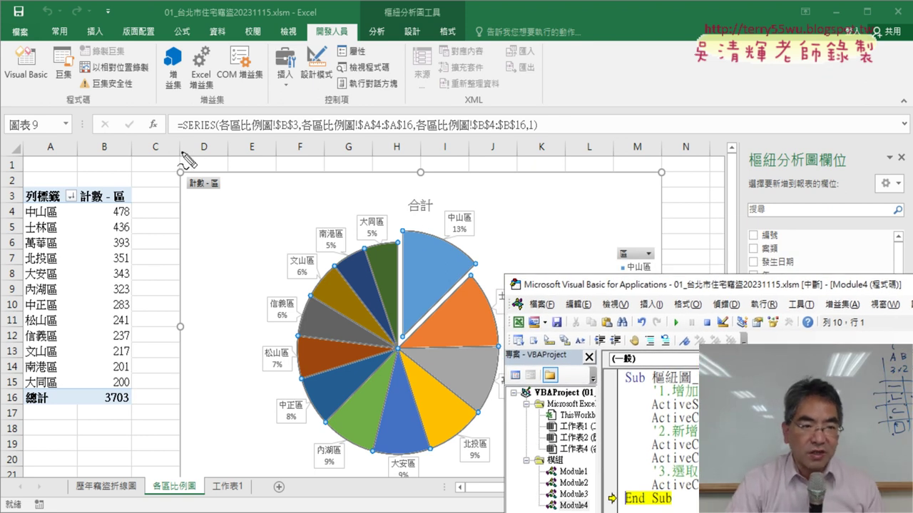
Mark the pie chart's top-left and top-right corners with the pen, then clear the marks
{"action": "mouse_move", "coordinate": [181, 152]}
{"action": "left_mouse_down"}
{"action": "mouse_move", "coordinate": [178, 199]}
{"action": "mouse_move", "coordinate": [205, 175]}
{"action": "left_mouse_up"}
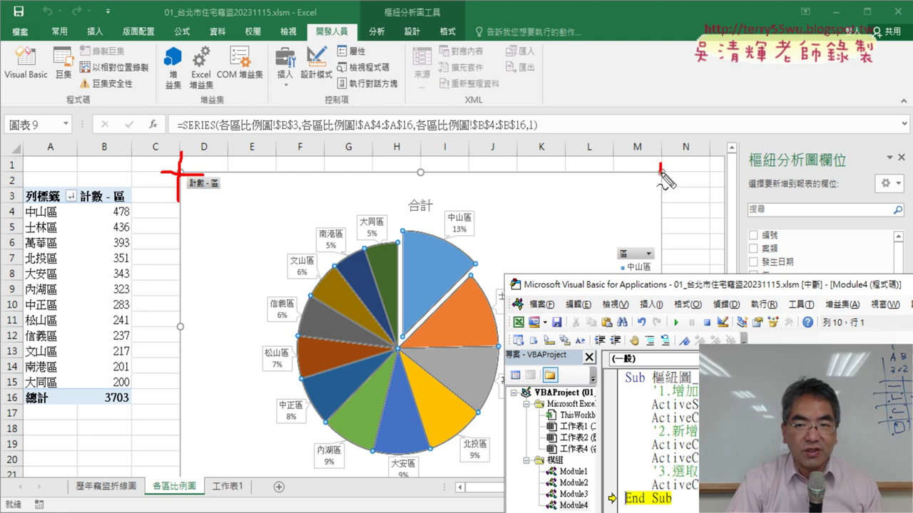
{"action": "left_click_drag", "start_coordinate": [659, 168], "coordinate": [660, 197]}
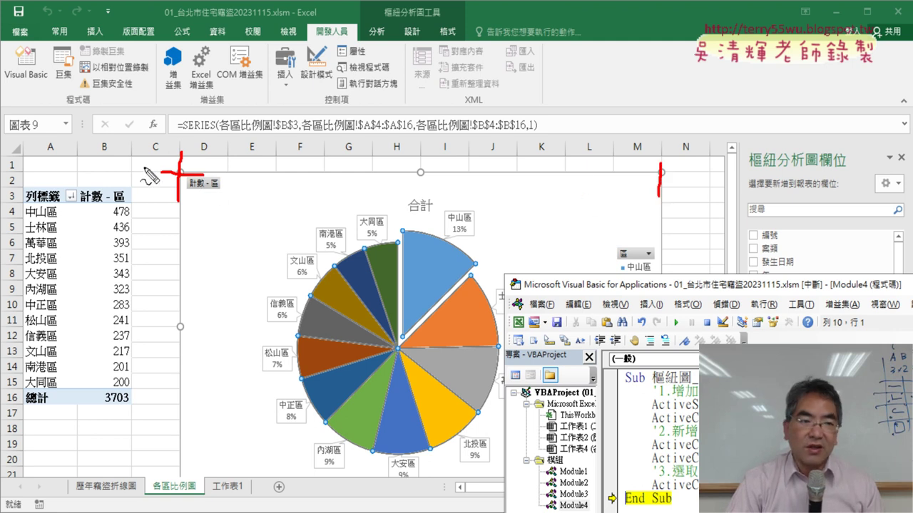
{"action": "left_click_drag", "start_coordinate": [145, 171], "coordinate": [205, 169]}
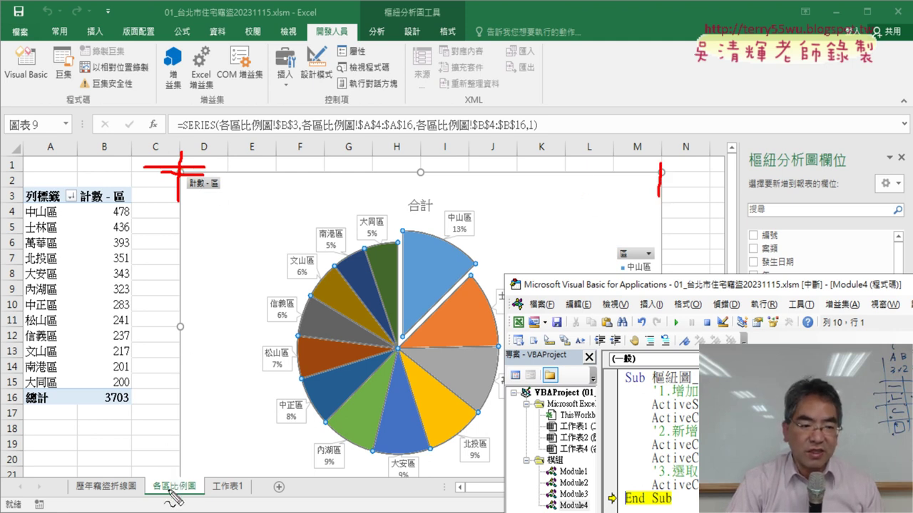
{"action": "key", "text": "Escape"}
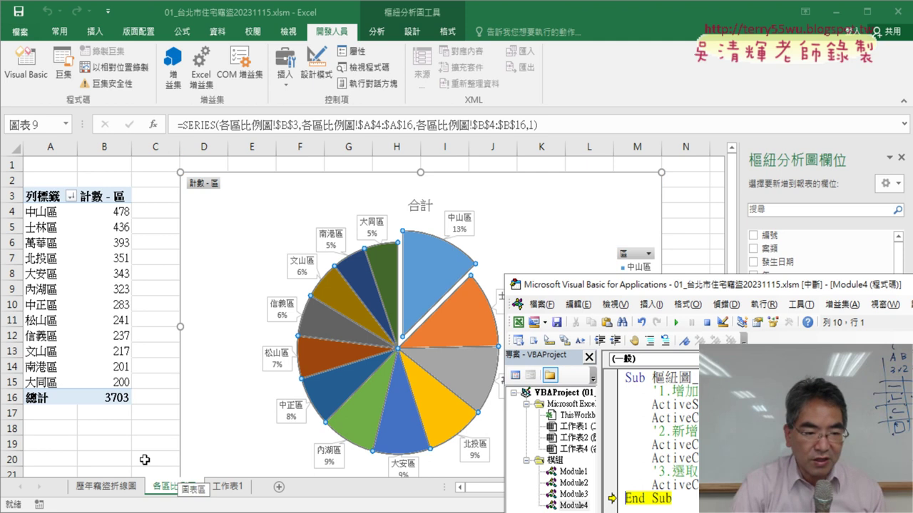
Deselect the chart and bring the Visual Basic editor back, positioned to show the full code
{"action": "left_click", "coordinate": [151, 428]}
{"action": "scroll", "coordinate": [156, 428], "scroll_direction": "down", "scroll_amount": 1}
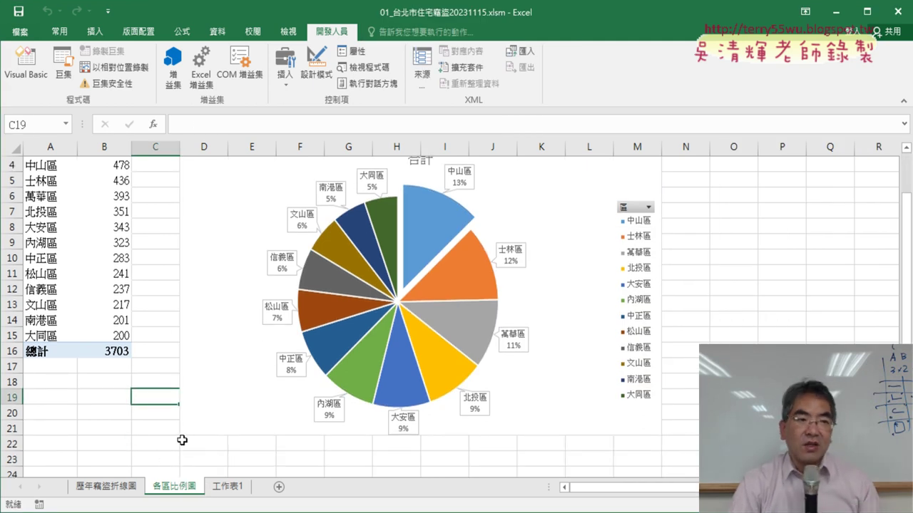
{"action": "left_click", "coordinate": [37, 69]}
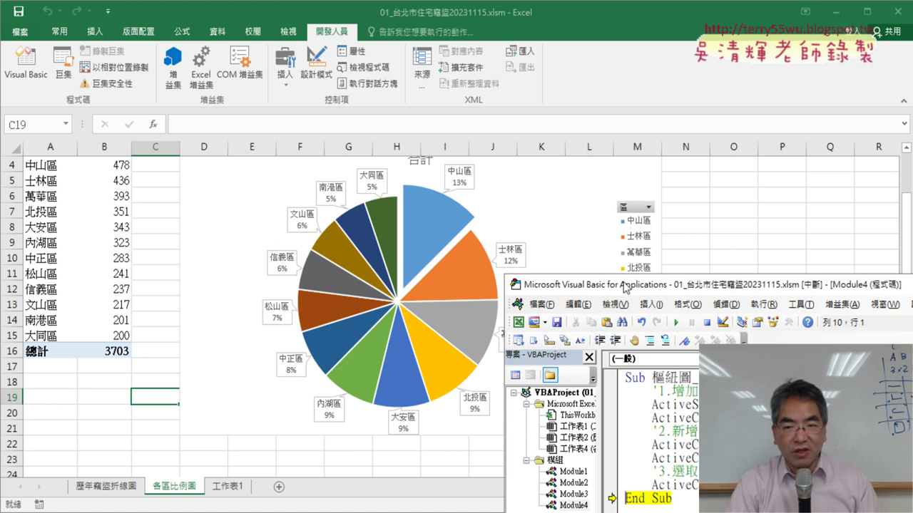
{"action": "left_click_drag", "start_coordinate": [623, 285], "coordinate": [164, 68]}
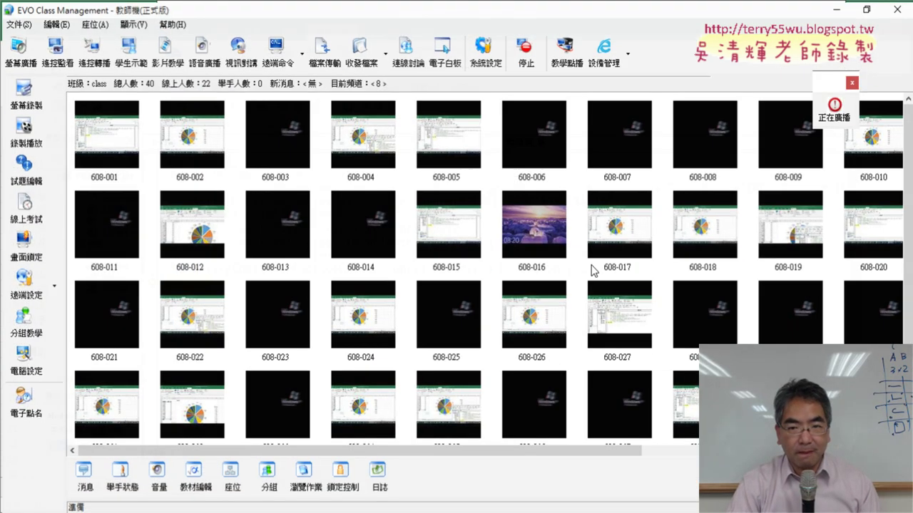